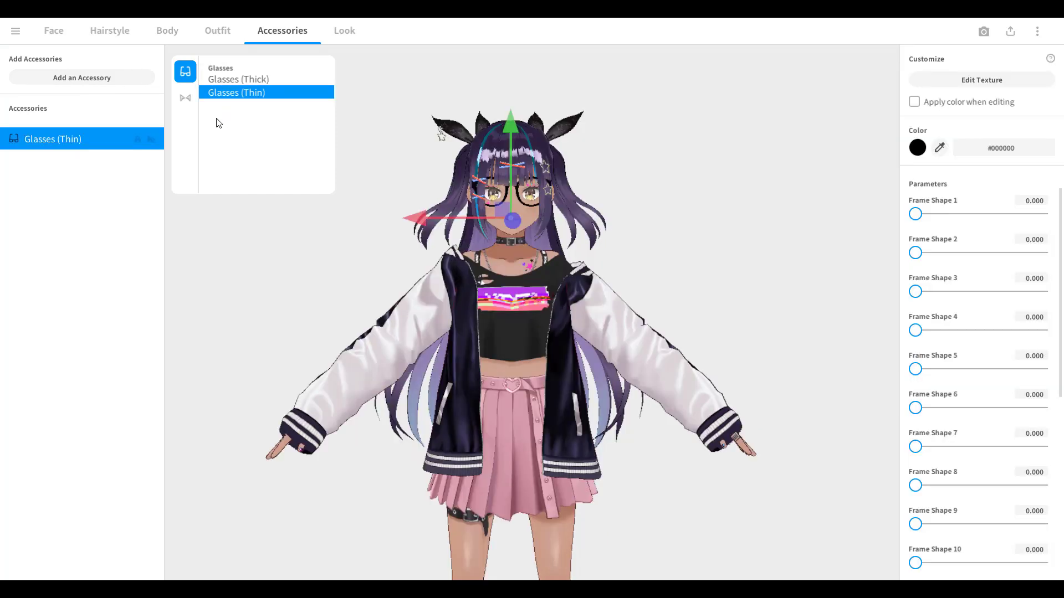
# Step: Delete Glasses (Thin), return to the Face tab, and bring up the Export as VRM screen
pyautogui.press('Delete')
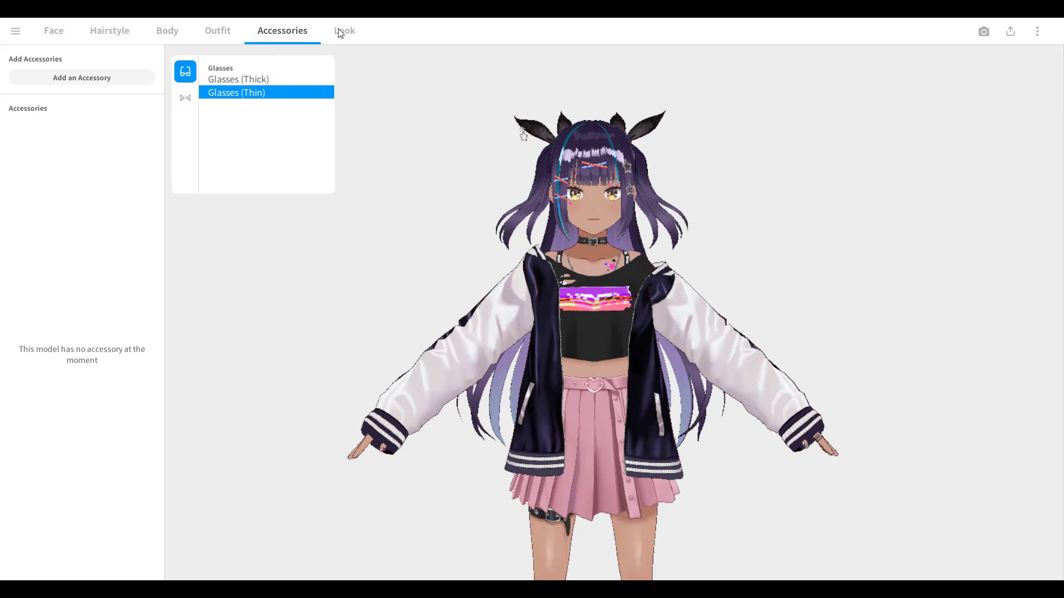
pyautogui.click(58, 31)
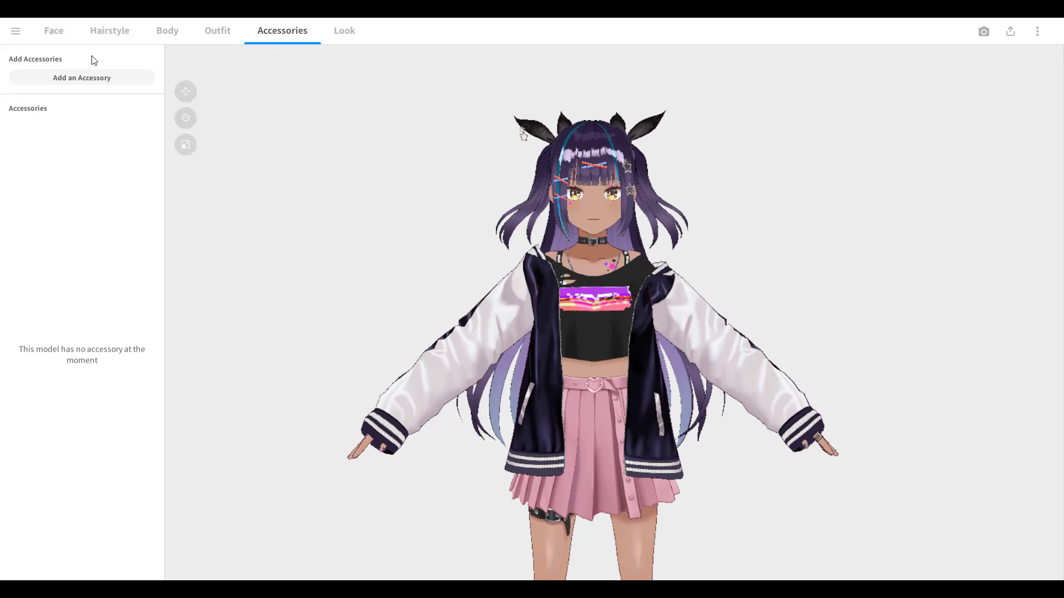
pyautogui.click(59, 31)
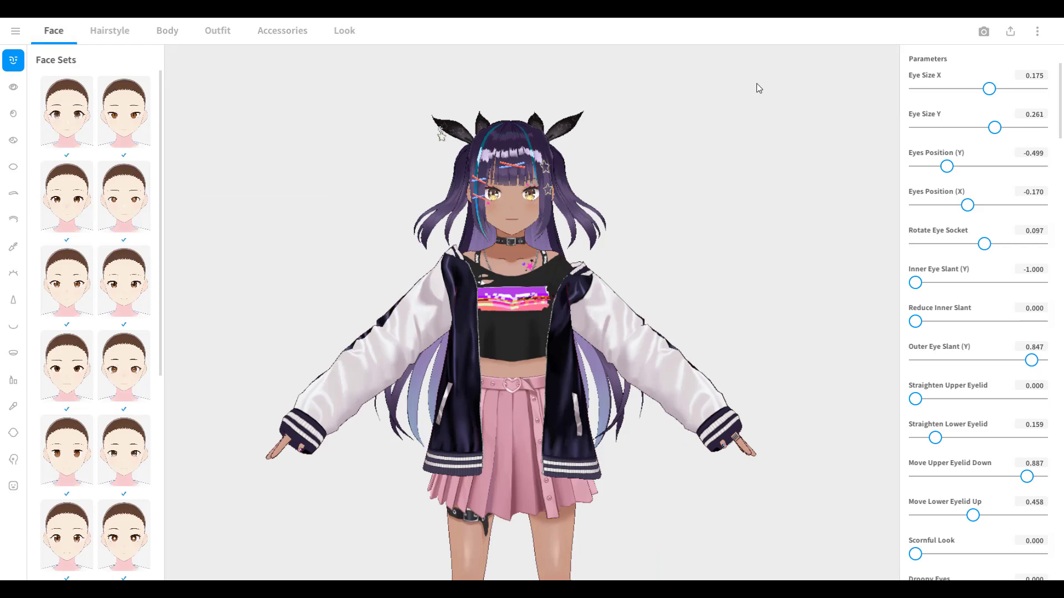
pyautogui.click(1011, 33)
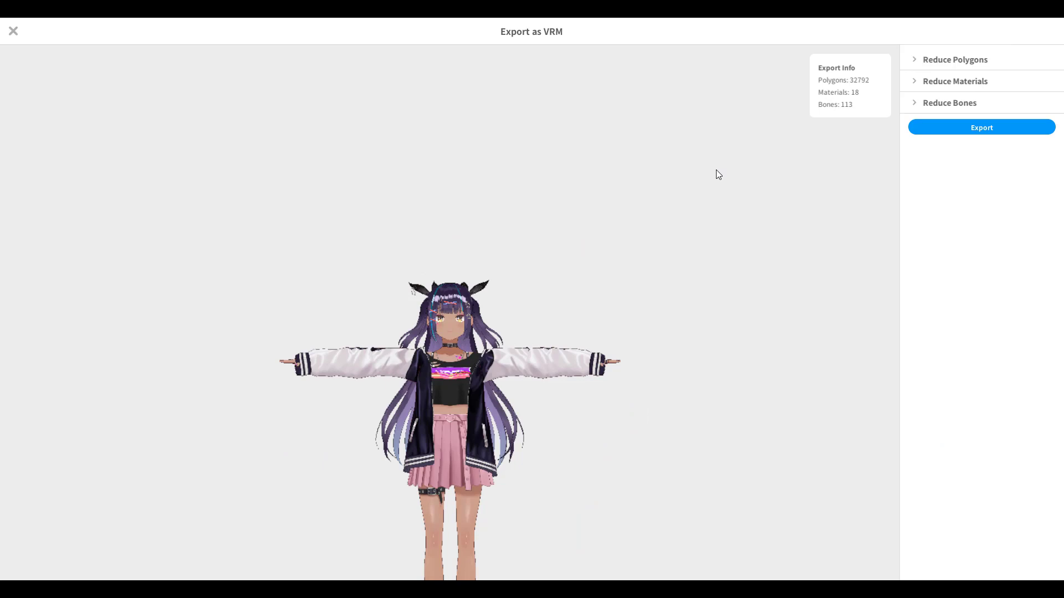
# Step: Start the VRM export and set both the Title and Creator fields to 'test'
pyautogui.click(944, 127)
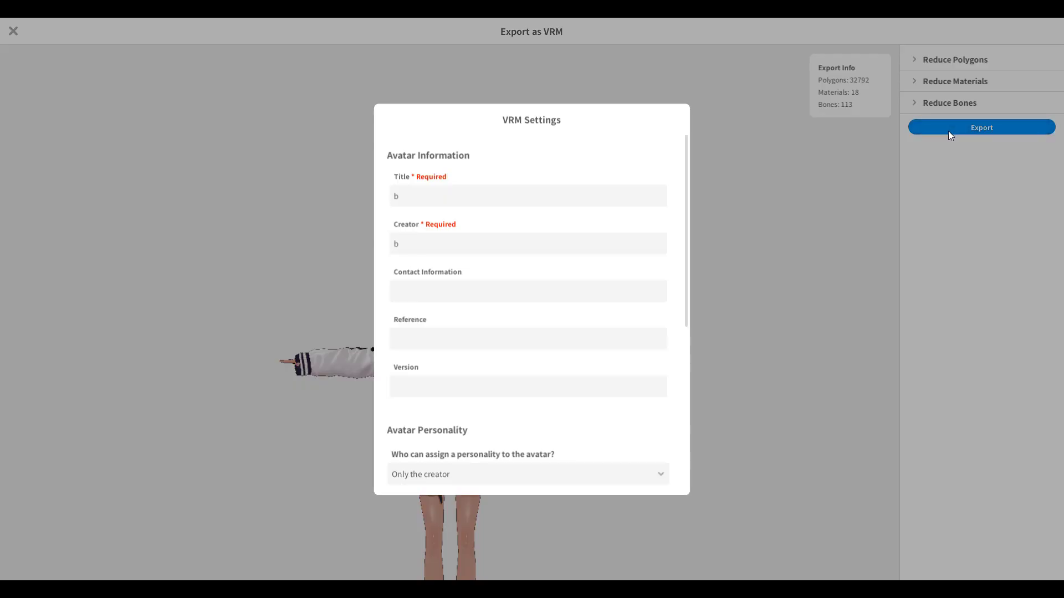
pyautogui.click(425, 201)
pyautogui.write('test')
pyautogui.click(437, 251)
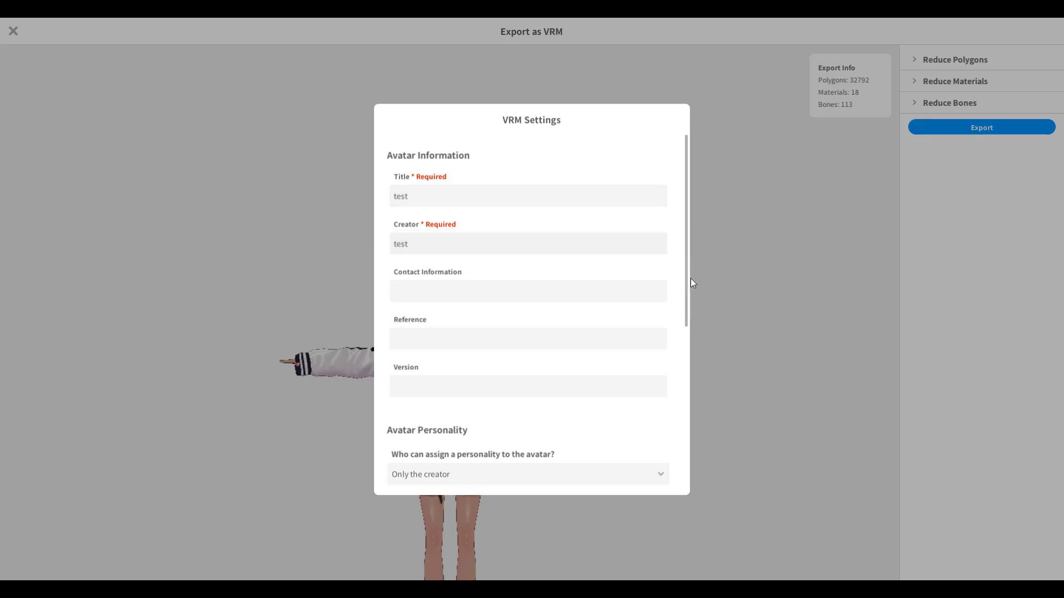
pyautogui.moveTo(686, 246); pyautogui.dragTo(702, 447)
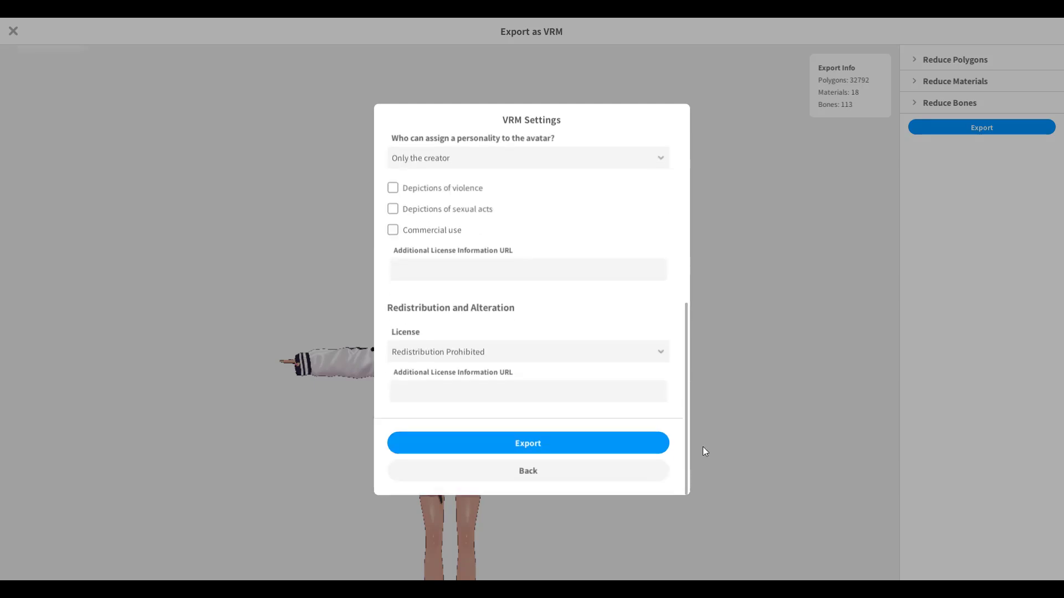
# Step: Save the export as test.vrm and confirm overwriting the existing file
pyautogui.click(523, 451)
pyautogui.click(132, 118)
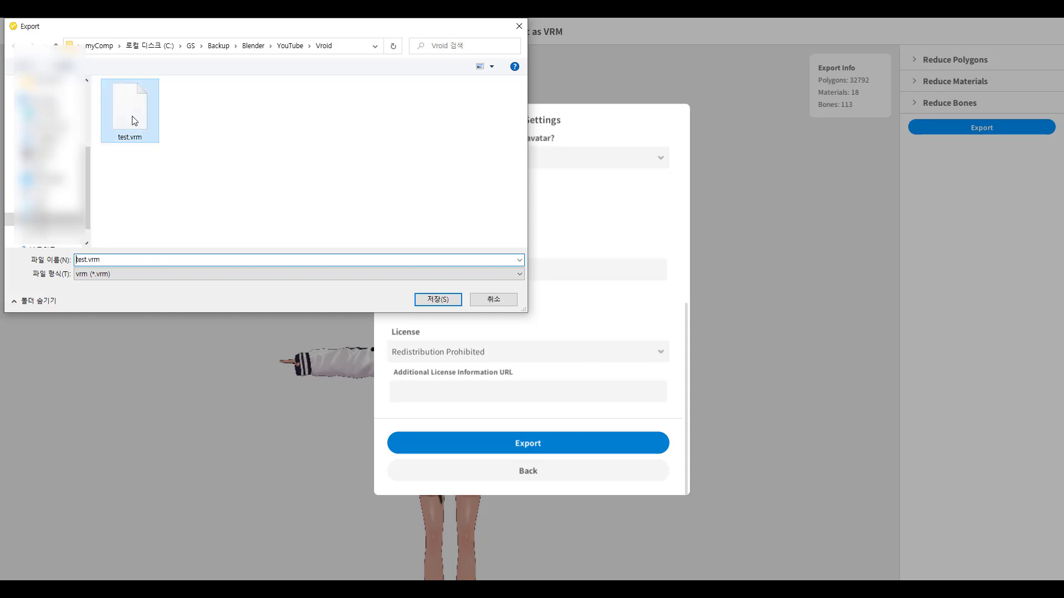
pyautogui.click(440, 300)
pyautogui.click(439, 300)
pyautogui.click(549, 300)
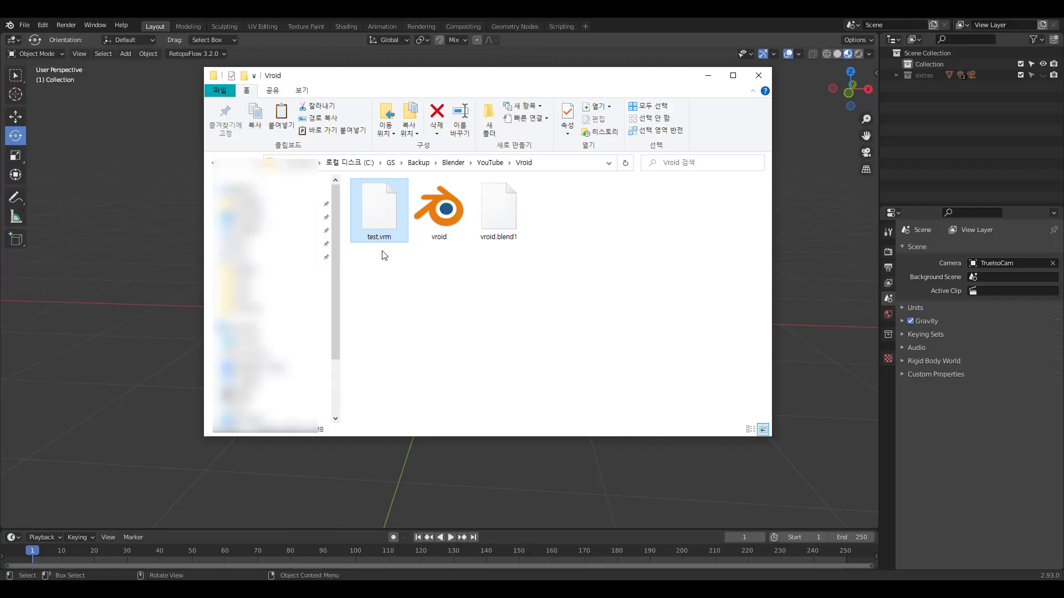
# Step: Paste a copy of test.vrm, rename it test.glb accepting the extension change, and close Explorer
pyautogui.hotkey('ctrl', 'v')
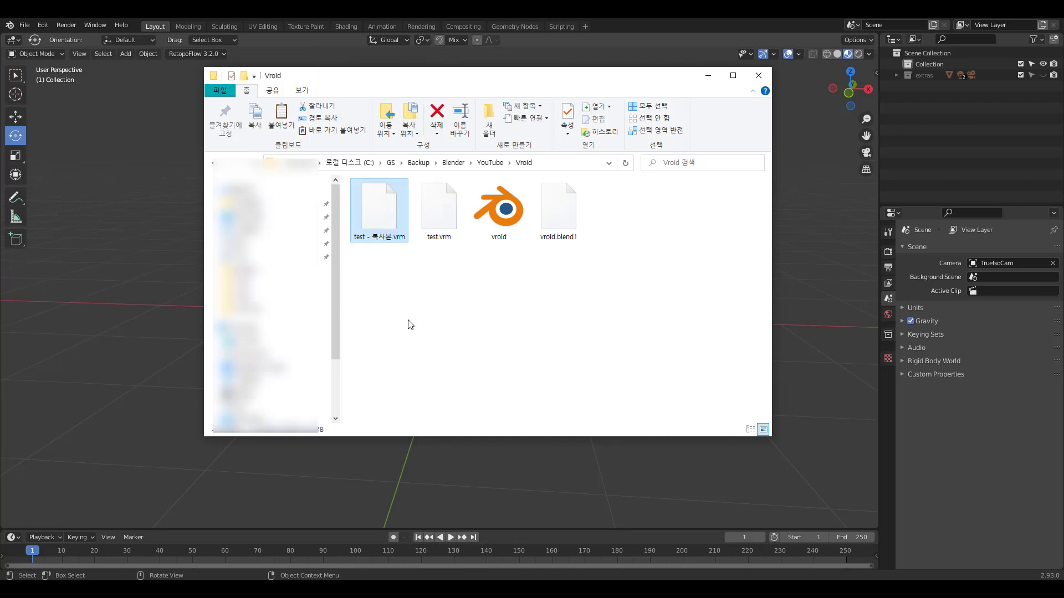
pyautogui.click(368, 238)
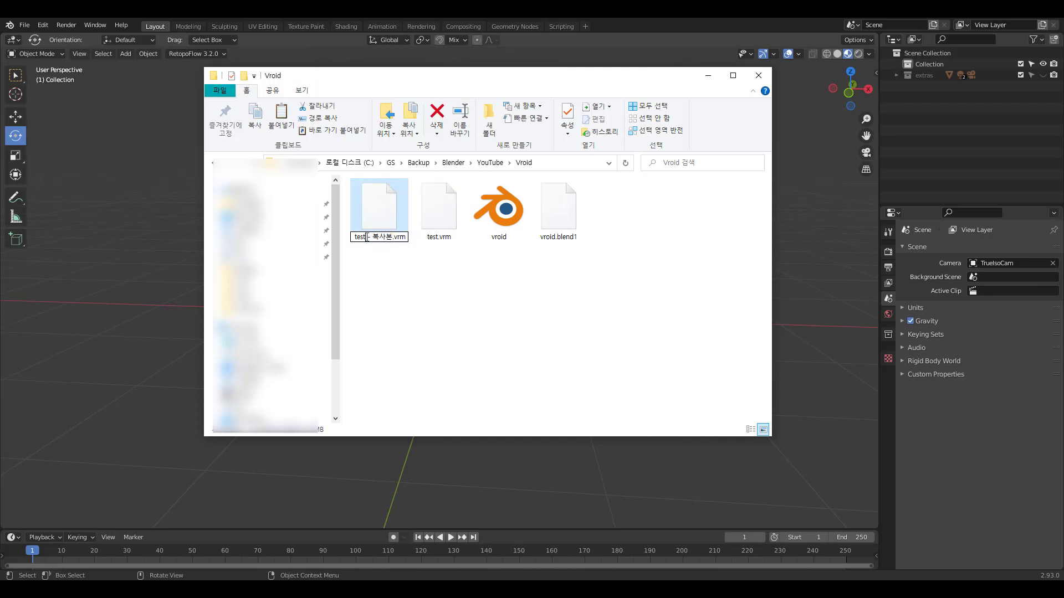
pyautogui.moveTo(384, 240); pyautogui.dragTo(416, 242)
pyautogui.press('BackSpace')
pyautogui.press('BackSpace')
pyautogui.press('BackSpace')
pyautogui.press('BackSpace')
pyautogui.press('BackSpace')
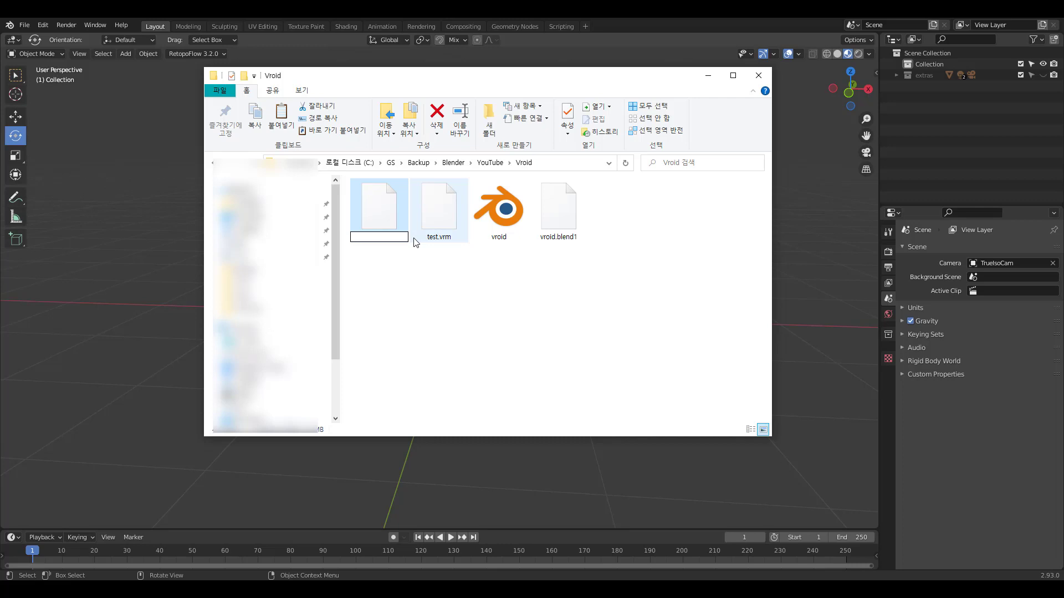
pyautogui.press('Return')
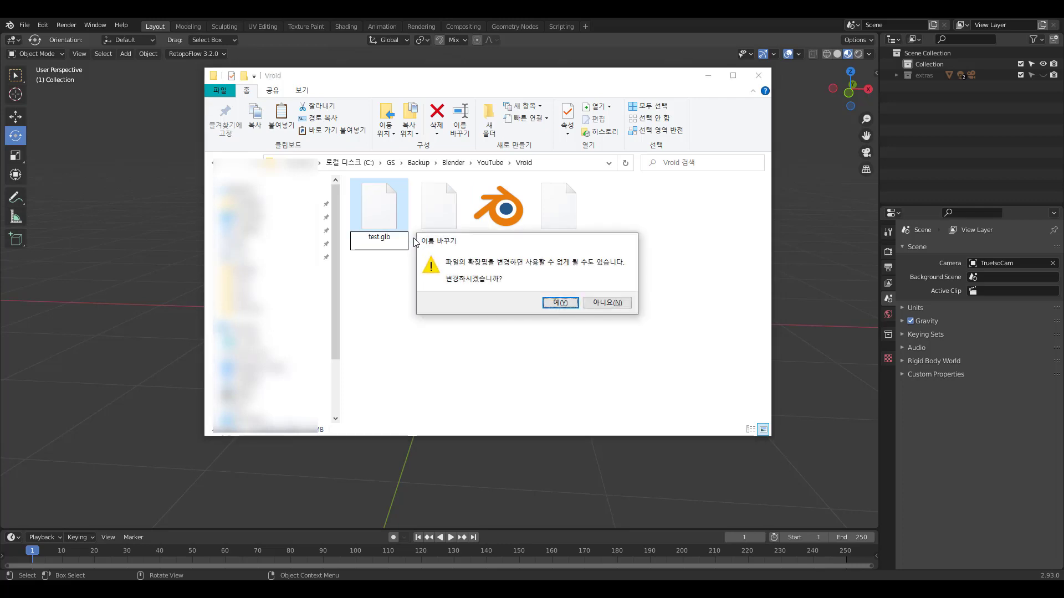
pyautogui.click(561, 304)
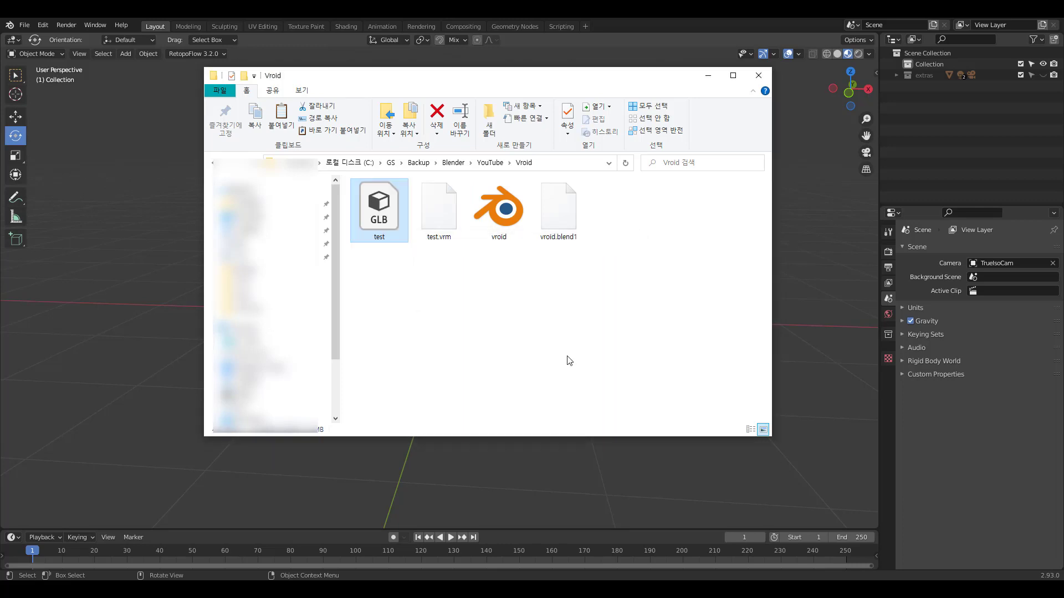
pyautogui.click(385, 220)
pyautogui.click(367, 15)
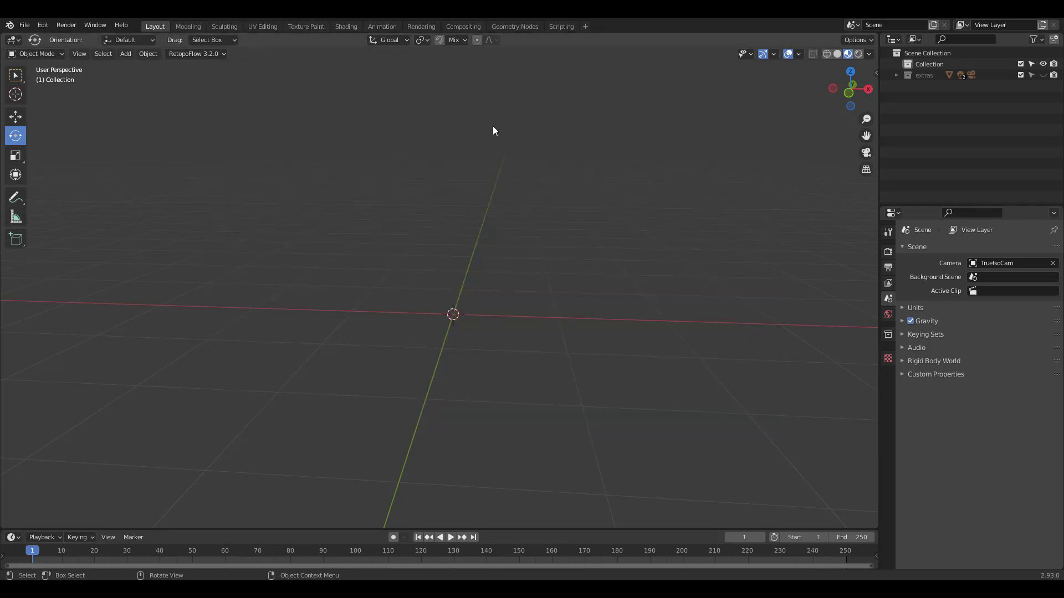
# Step: Switch to front view and import test.glb via File > Import > glTF 2.0
pyautogui.press('KP_1')
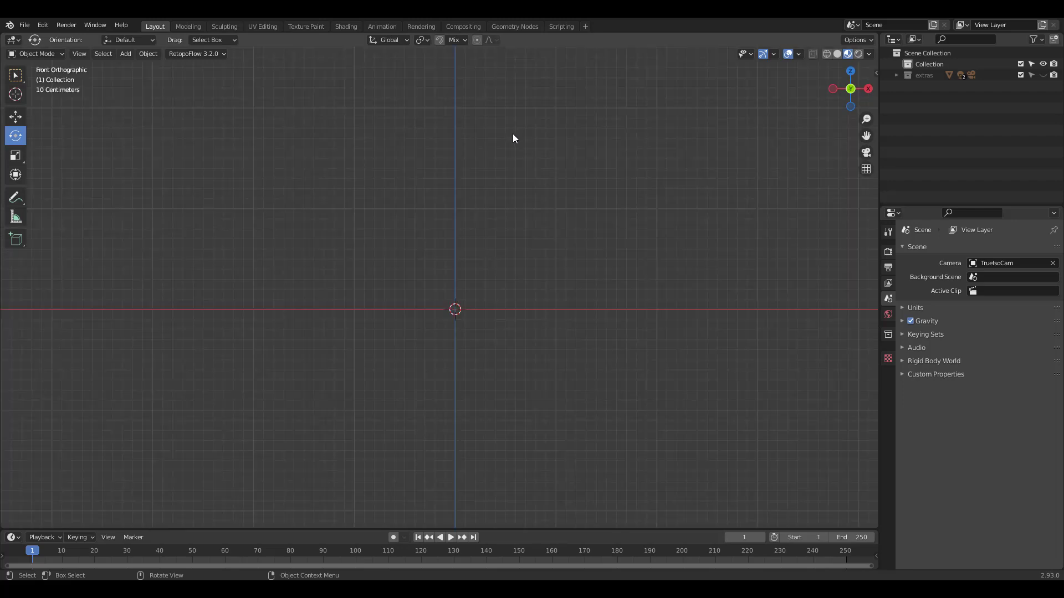
pyautogui.click(28, 27)
pyautogui.moveTo(86, 176)
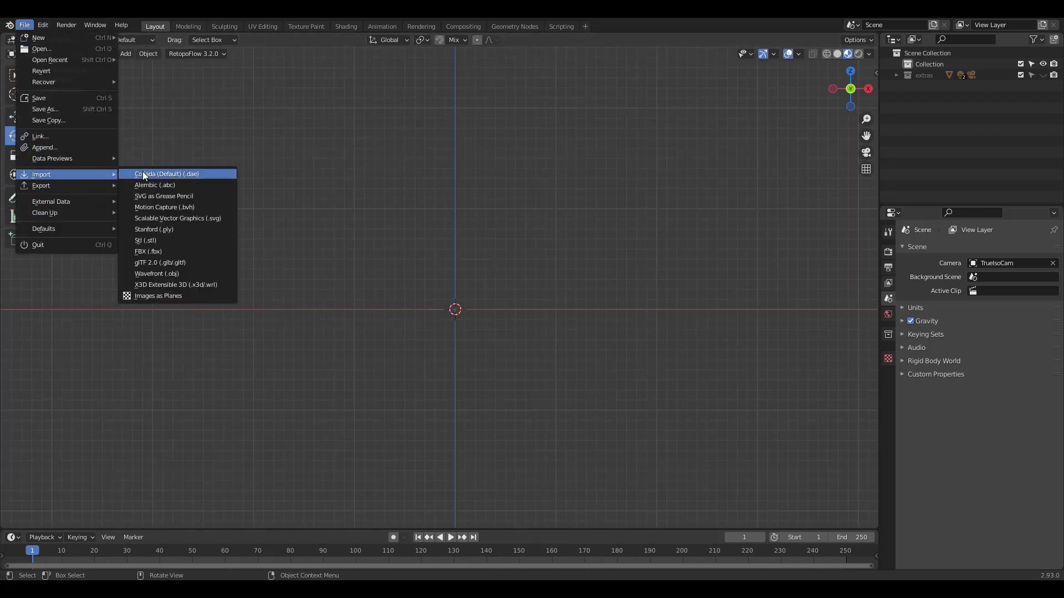
pyautogui.click(205, 263)
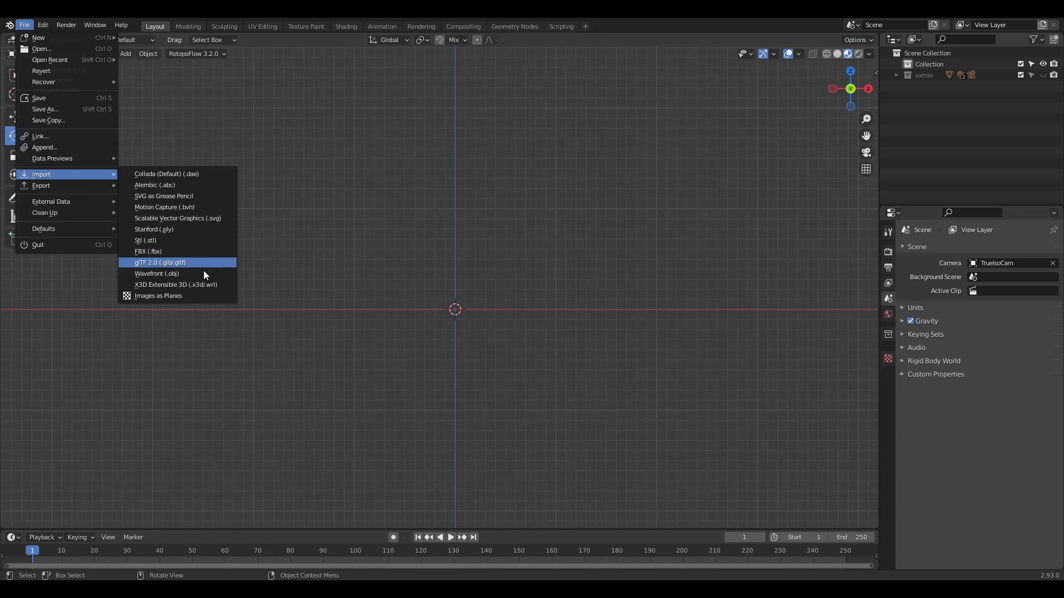
pyautogui.click(400, 175)
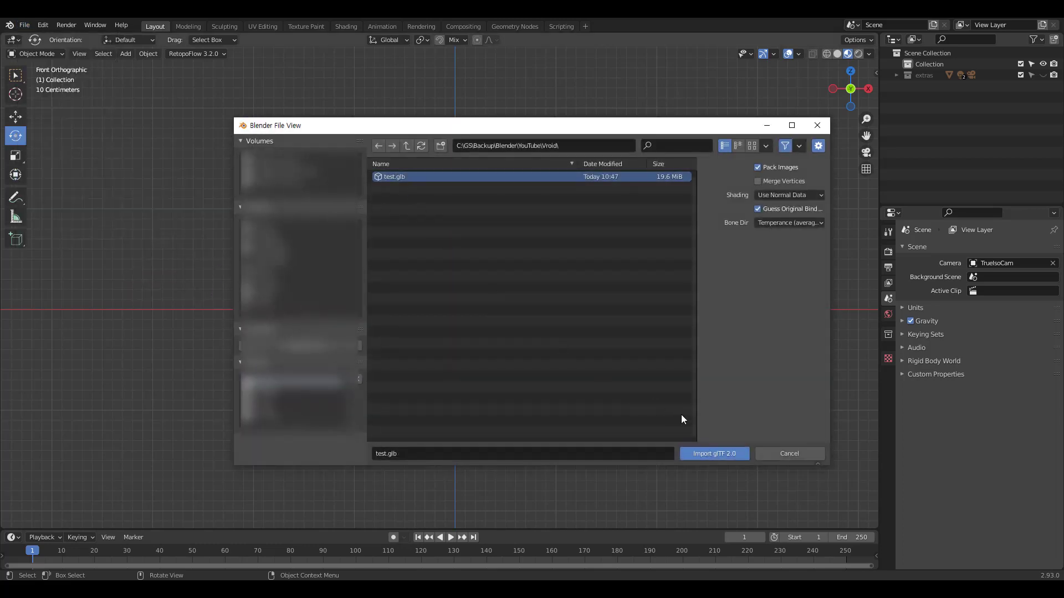
pyautogui.click(699, 455)
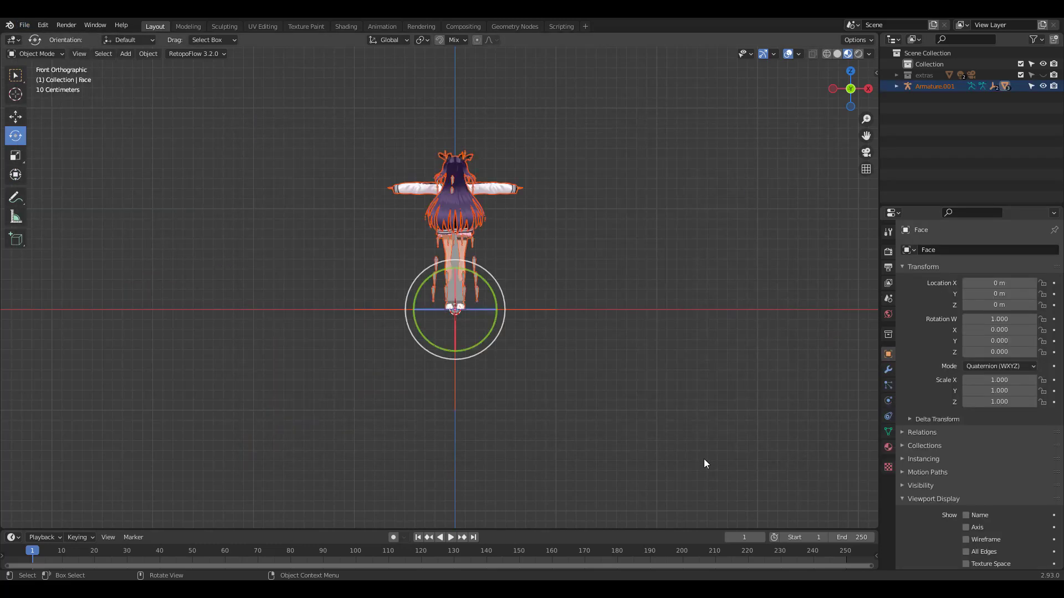
# Step: Rotate the armature 180° so the avatar faces front, then hide the armature
pyautogui.keyDown('ctrl'); pyautogui.moveTo(593, 169); pyautogui.dragTo(658, 186, button='middle'); pyautogui.keyUp('ctrl')
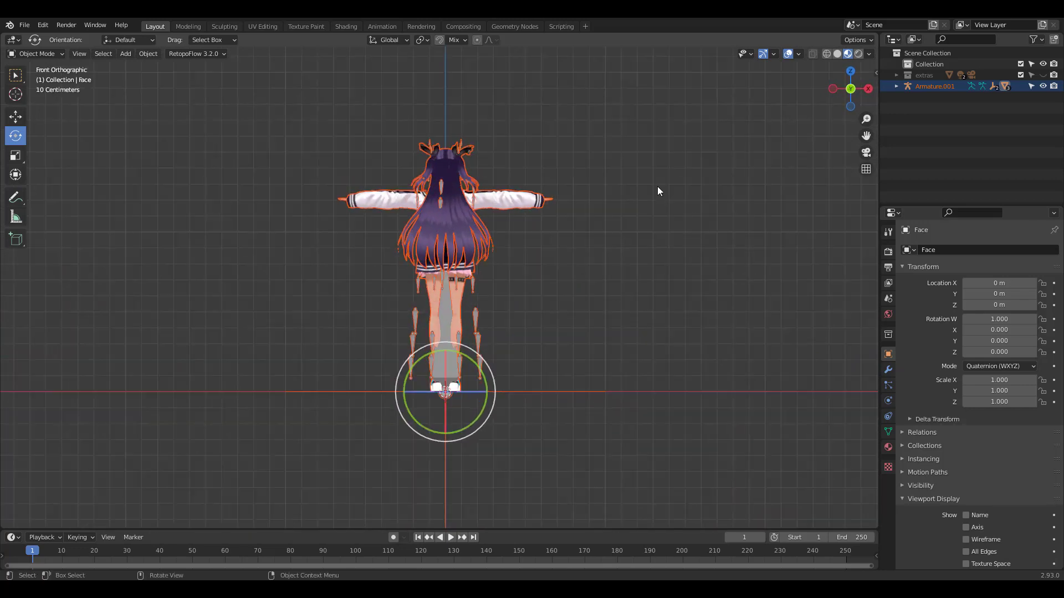
pyautogui.moveTo(473, 391); pyautogui.dragTo(453, 389)
pyautogui.write('180')
pyautogui.press('Return')
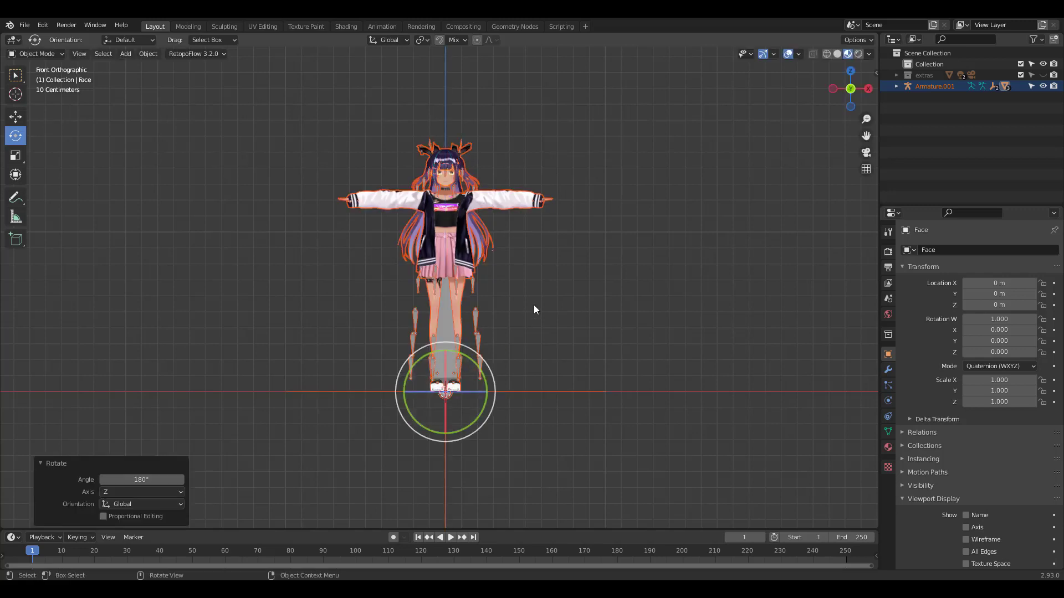
pyautogui.click(587, 280)
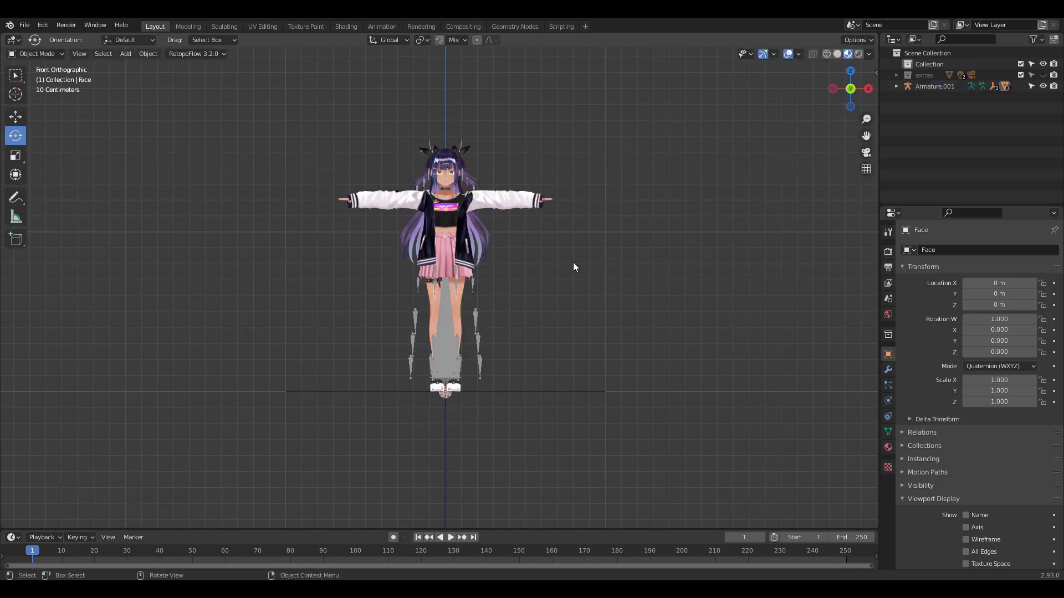
pyautogui.scroll(3, 503, 257)
pyautogui.click(458, 343)
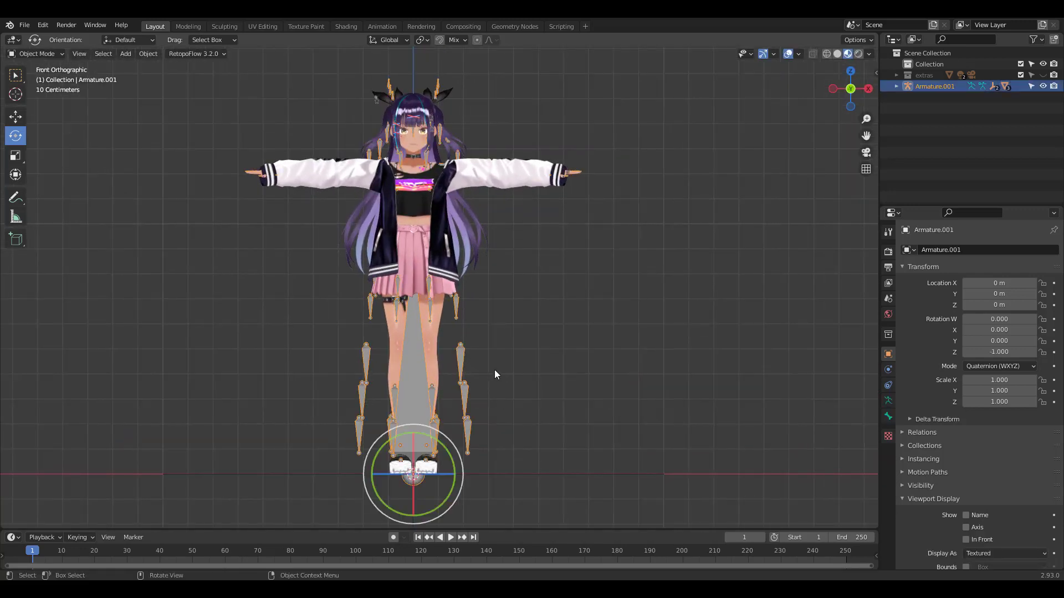
pyautogui.press('h')
# Step: Orbit around the avatar, select its Face mesh, and enter the Texture Paint workspace
pyautogui.scroll(5, 540, 227)
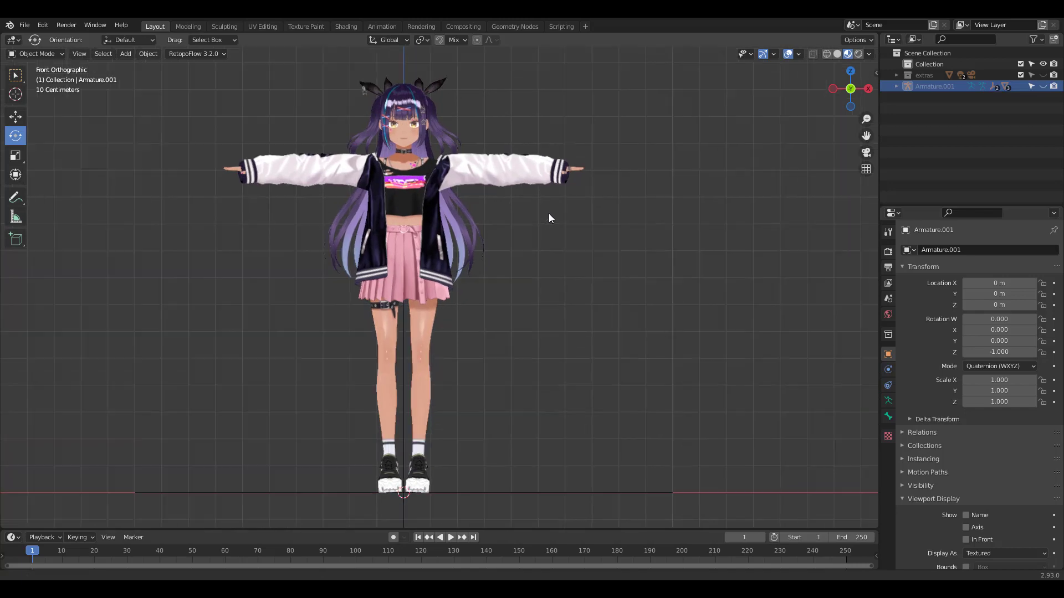
pyautogui.keyDown('ctrl'); pyautogui.moveTo(502, 214); pyautogui.dragTo(637, 237, button='middle'); pyautogui.keyUp('ctrl')
pyautogui.scroll(-3, 592, 253)
pyautogui.scroll(5, 665, 230)
pyautogui.scroll(-5, 679, 223)
pyautogui.moveTo(566, 264); pyautogui.dragTo(589, 200, button='middle')
pyautogui.scroll(-3, 585, 277)
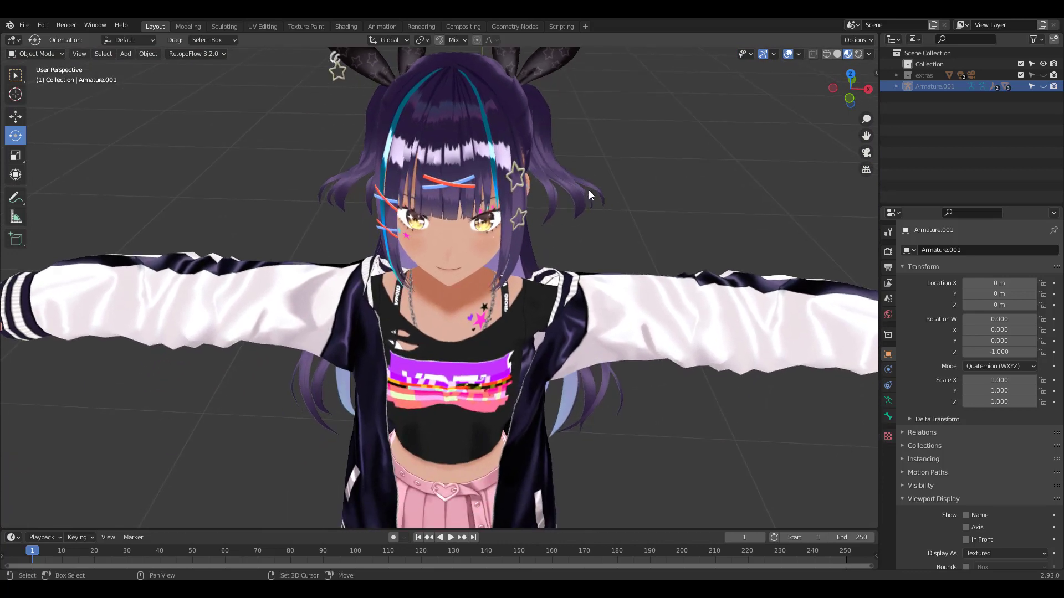
pyautogui.scroll(-3, 580, 245)
pyautogui.moveTo(580, 245)
pyautogui.mouseDown(button='middle')
pyautogui.moveTo(575, 204)
pyautogui.moveTo(638, 191)
pyautogui.moveTo(572, 207)
pyautogui.moveTo(578, 195)
pyautogui.moveTo(543, 174)
pyautogui.moveTo(564, 228)
pyautogui.moveTo(576, 231)
pyautogui.mouseUp(button='middle')
pyautogui.scroll(4, 578, 195)
pyautogui.click(521, 257)
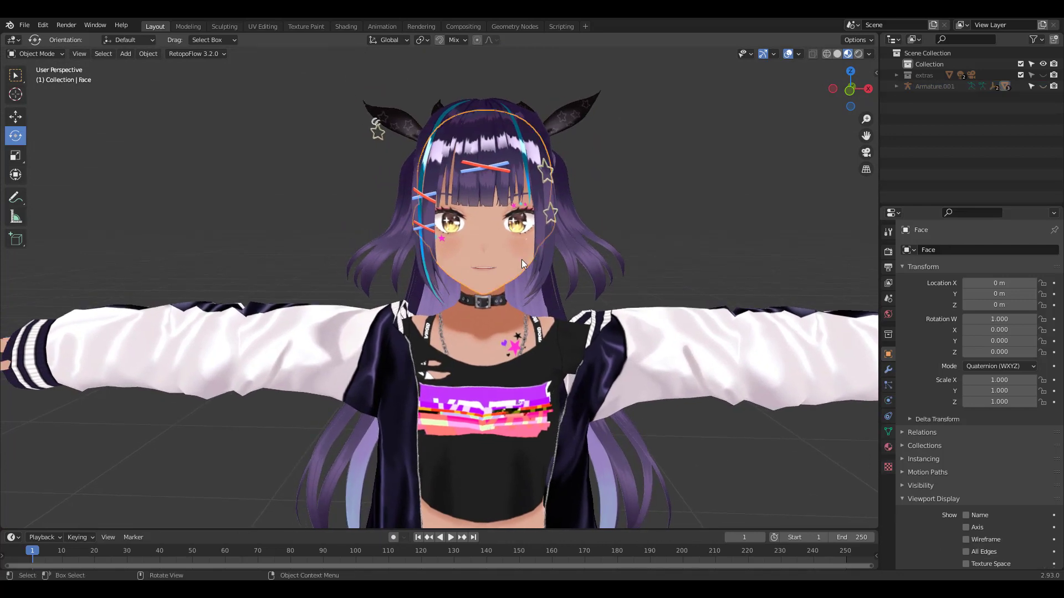
pyautogui.click(306, 27)
# Step: Frame the face close-up and pick the pink palette swatch as the brush colour
pyautogui.scroll(6, 802, 182)
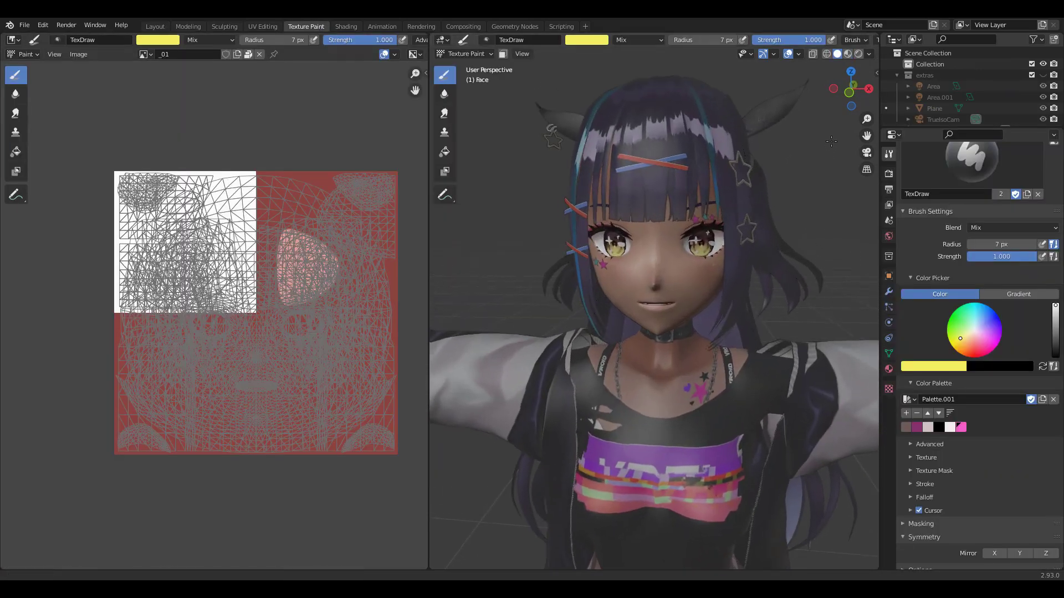
pyautogui.scroll(3, 709, 212)
pyautogui.moveTo(721, 215); pyautogui.dragTo(717, 210, button='middle')
pyautogui.scroll(-5, 719, 210)
pyautogui.scroll(2, 718, 209)
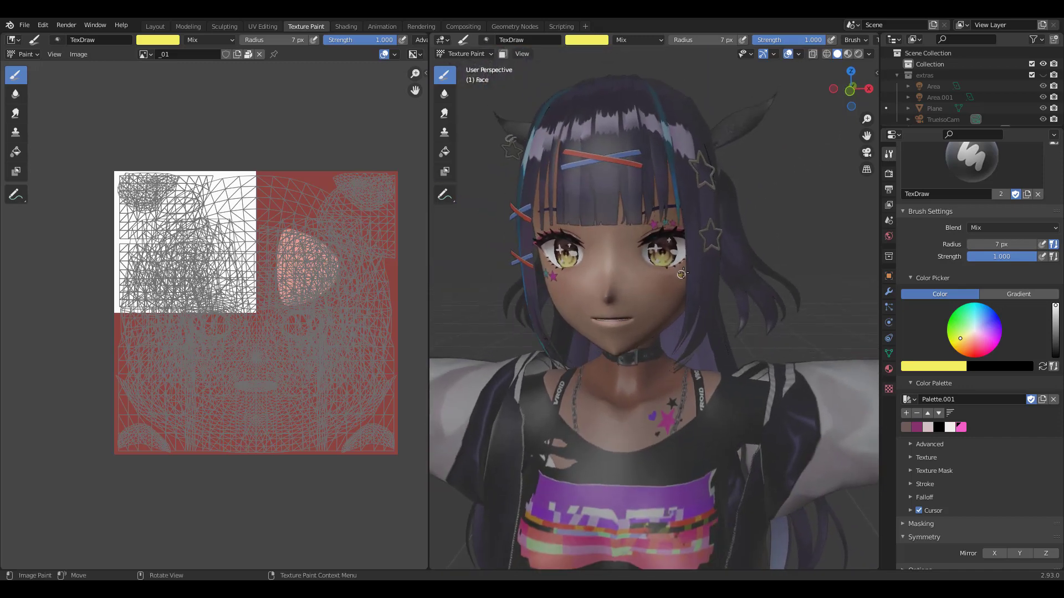
pyautogui.scroll(3, 715, 227)
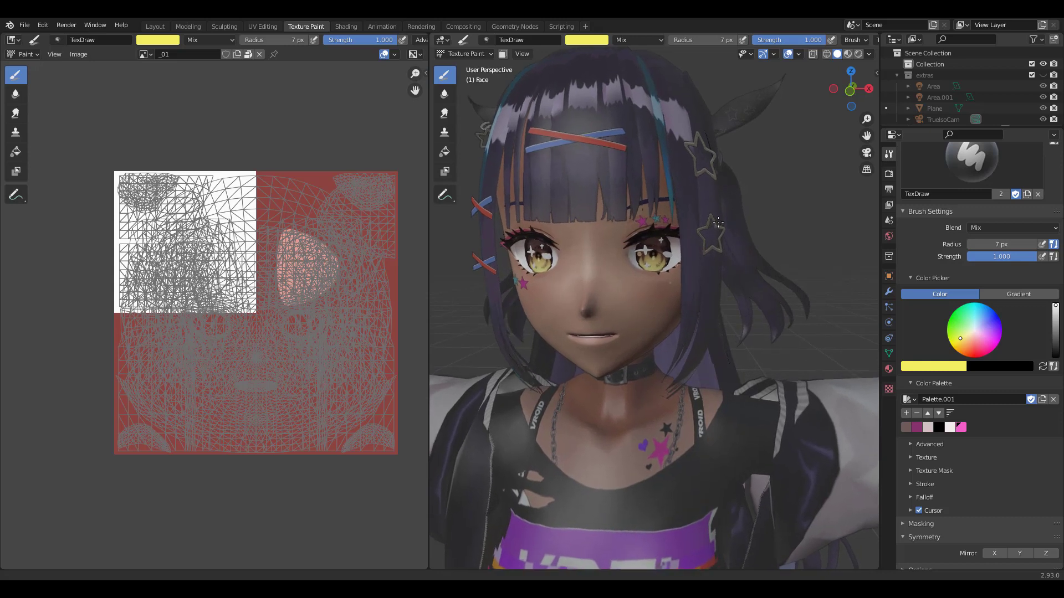
pyautogui.keyDown('shift'); pyautogui.moveTo(709, 249); pyautogui.dragTo(719, 253, button='middle'); pyautogui.keyUp('shift')
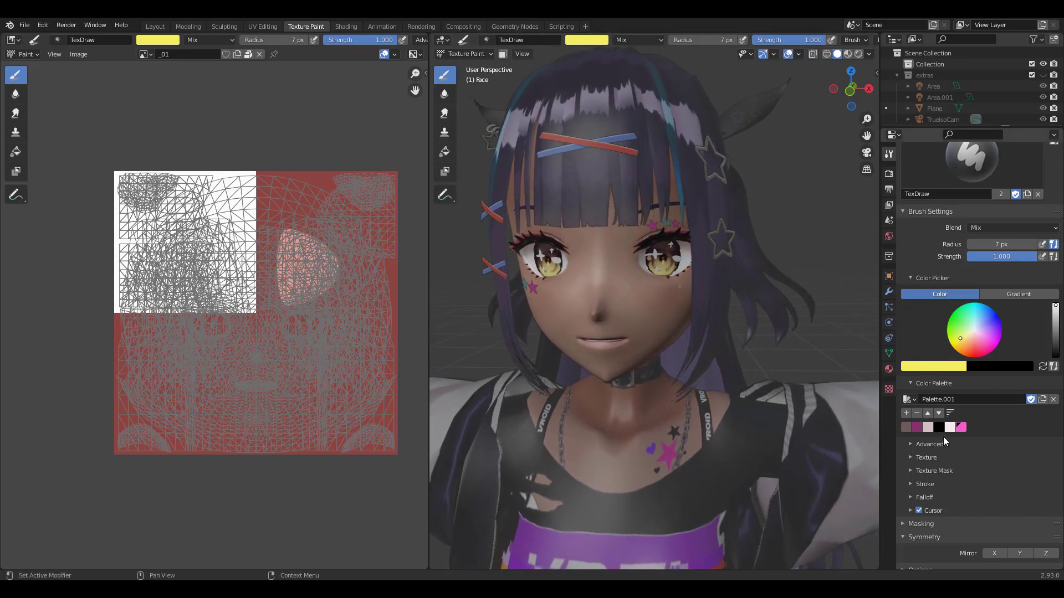
pyautogui.scroll(5, 717, 225)
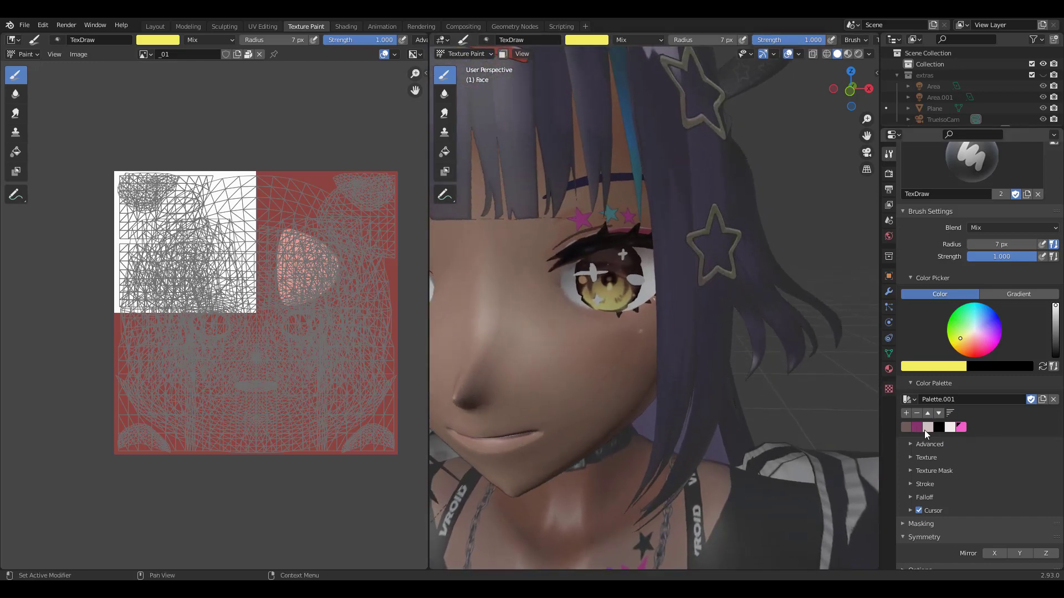
pyautogui.click(961, 427)
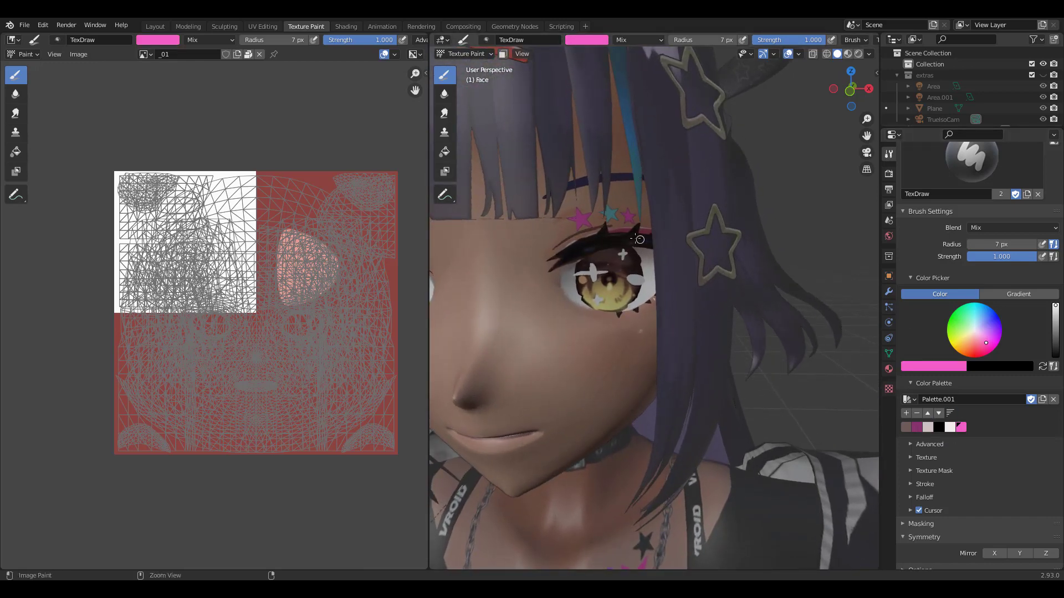
pyautogui.moveTo(643, 239); pyautogui.dragTo(588, 244, button='middle')
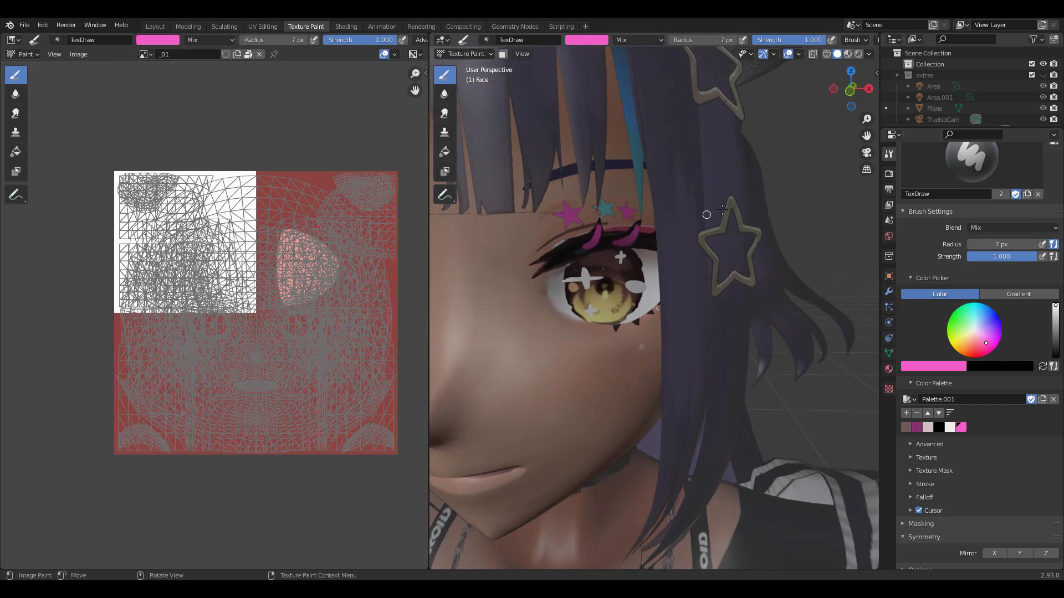
pyautogui.scroll(-5, 703, 222)
pyautogui.moveTo(692, 232); pyautogui.dragTo(871, 306, button='middle')
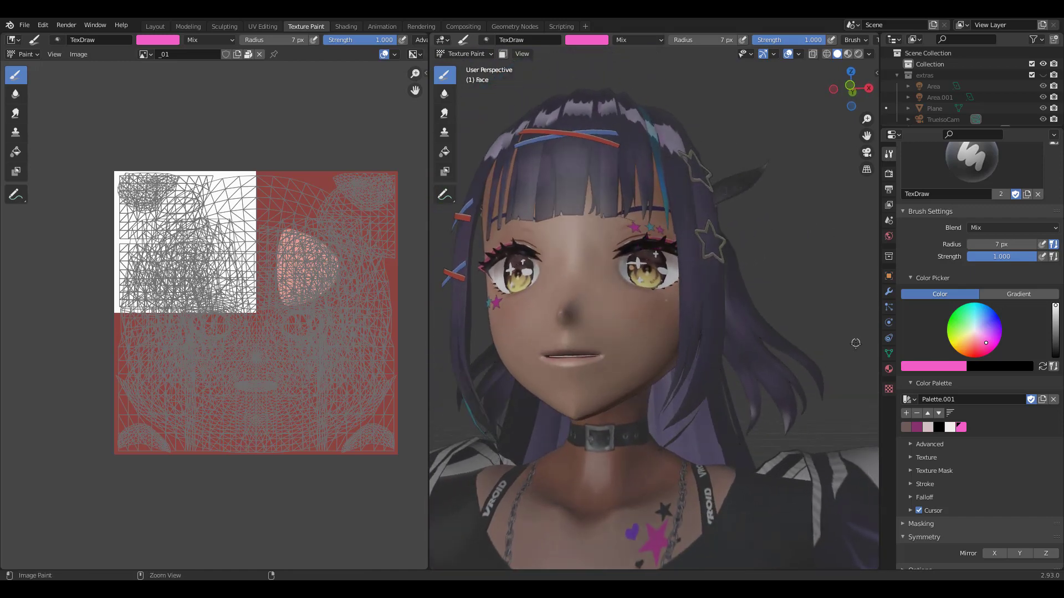
pyautogui.scroll(-1, 994, 539)
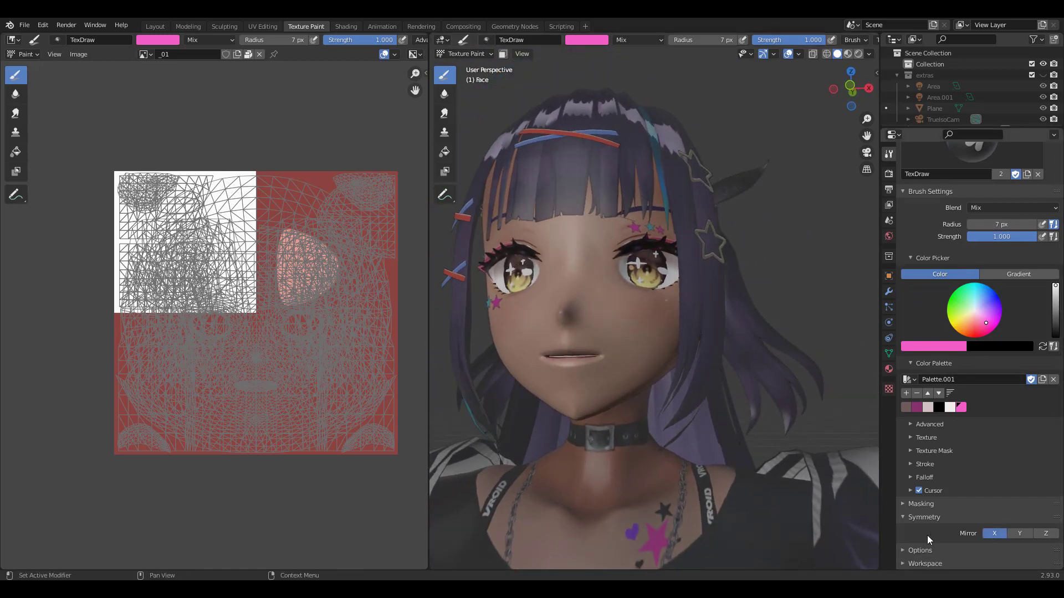
pyautogui.moveTo(665, 250); pyautogui.dragTo(640, 240, button='middle')
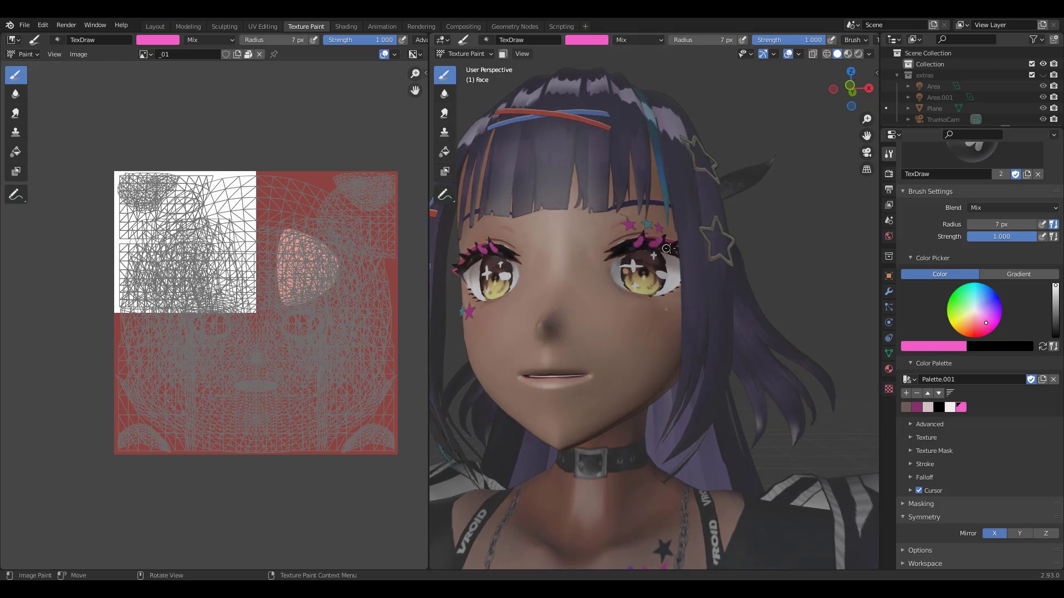
pyautogui.scroll(-4, 665, 227)
pyautogui.moveTo(665, 228); pyautogui.dragTo(669, 271, button='middle')
pyautogui.scroll(4, 667, 182)
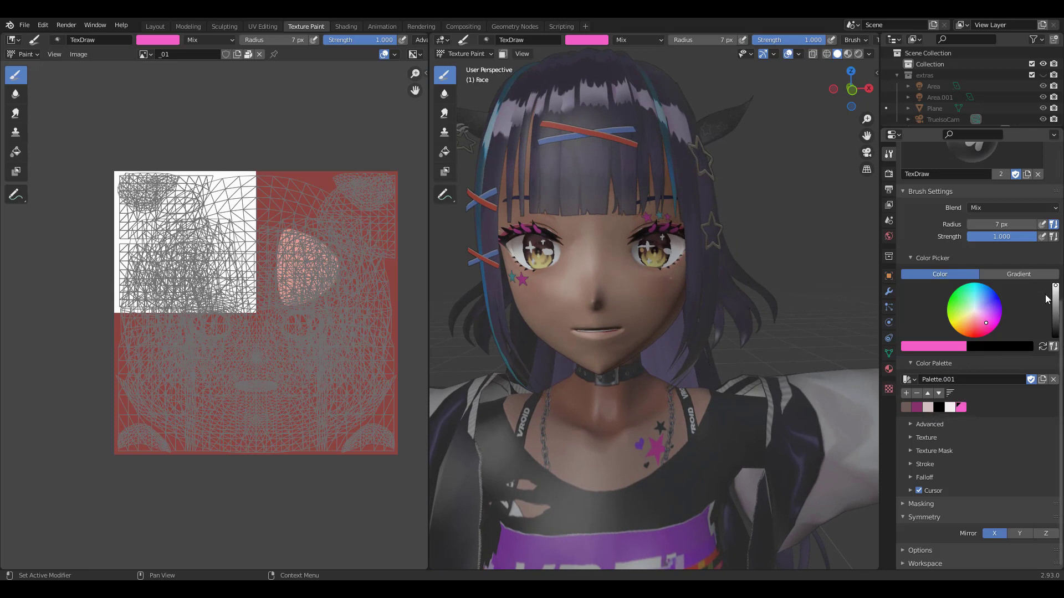
# Step: Lighten the pink, set a 39 px brush, paint blush on both cheeks, then return to Layout
pyautogui.moveTo(1056, 286); pyautogui.dragTo(1056, 291)
pyautogui.moveTo(987, 327); pyautogui.dragTo(982, 315)
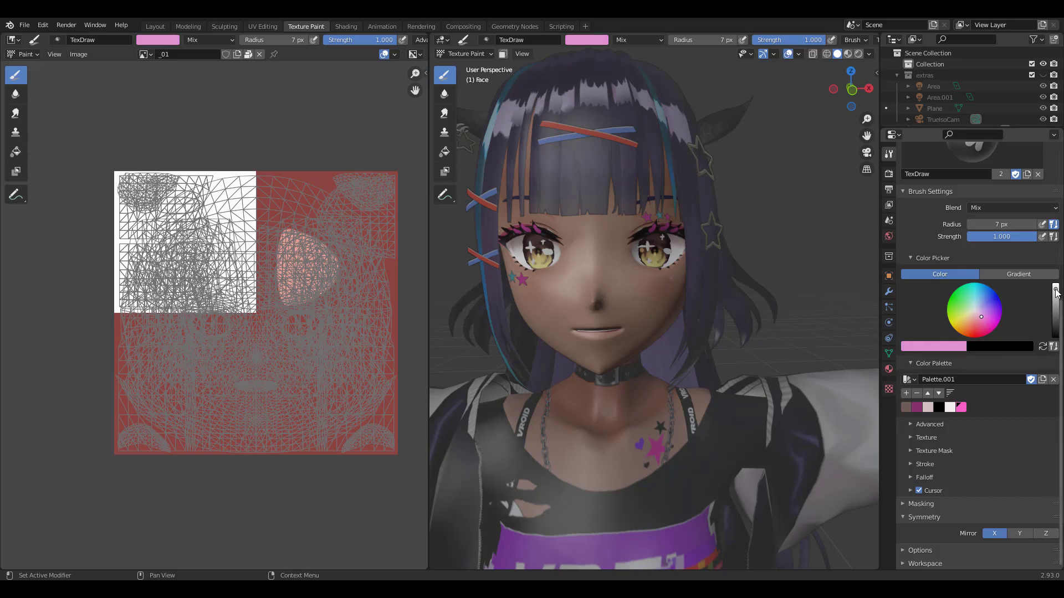
pyautogui.press('f')
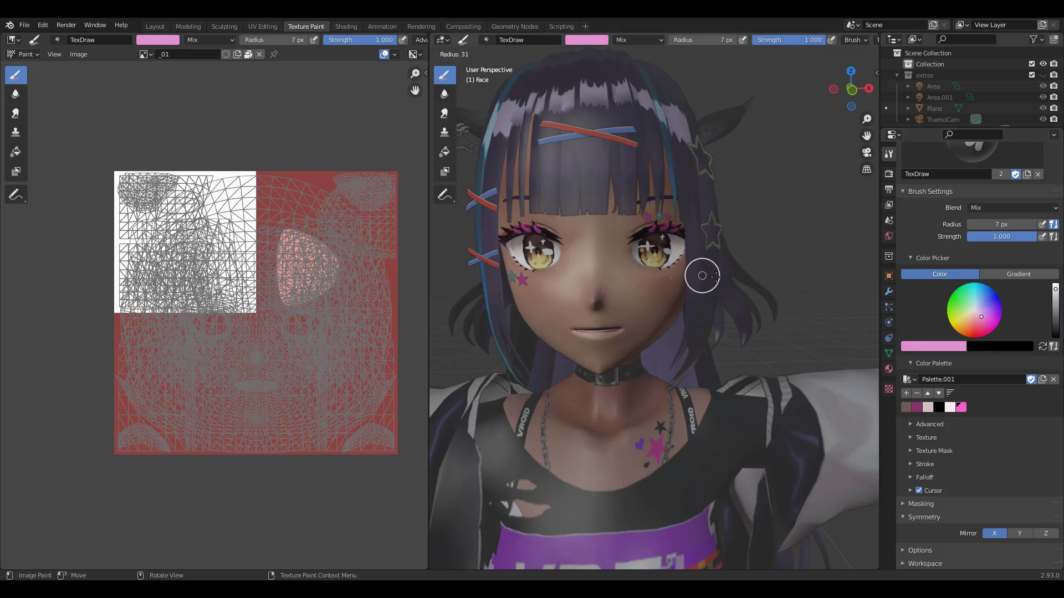
pyautogui.click(716, 276)
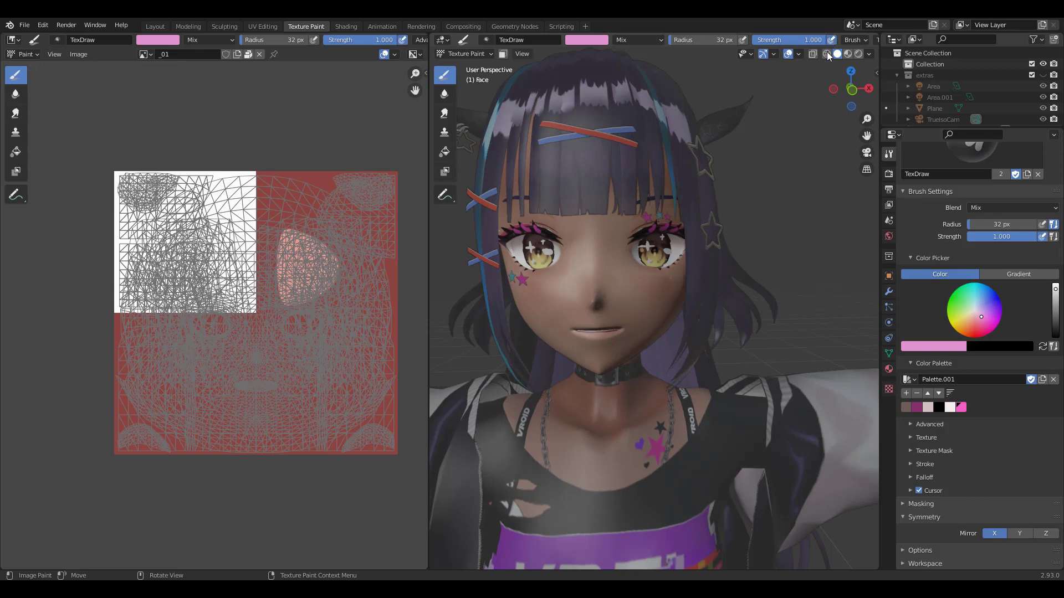
pyautogui.press('f')
pyautogui.click(668, 298)
pyautogui.moveTo(667, 297)
pyautogui.mouseDown()
pyautogui.moveTo(674, 289)
pyautogui.moveTo(666, 298)
pyautogui.mouseUp()
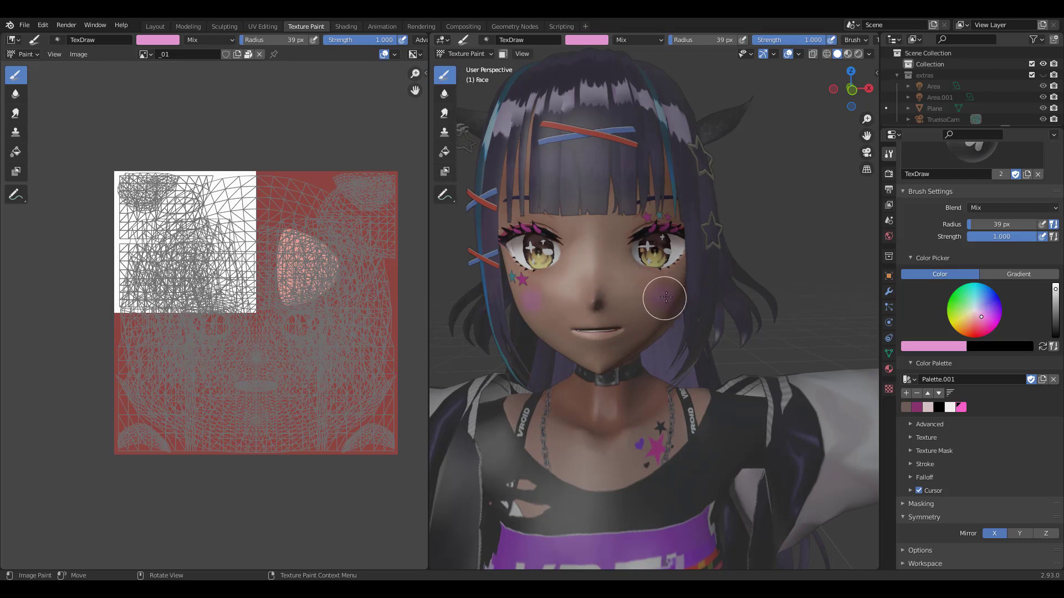
pyautogui.moveTo(777, 228); pyautogui.dragTo(750, 210, button='middle')
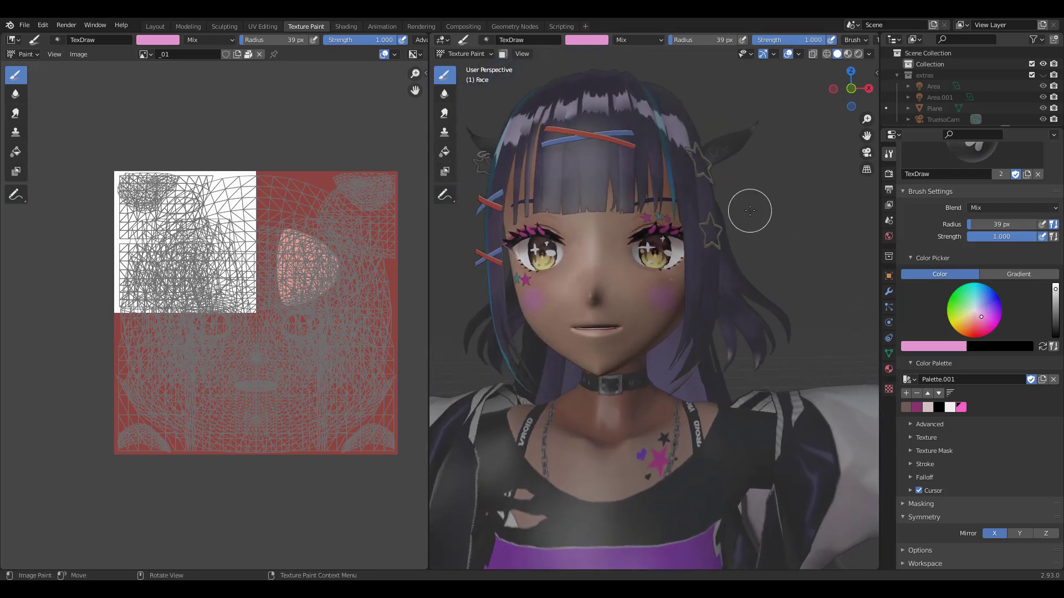
pyautogui.click(155, 26)
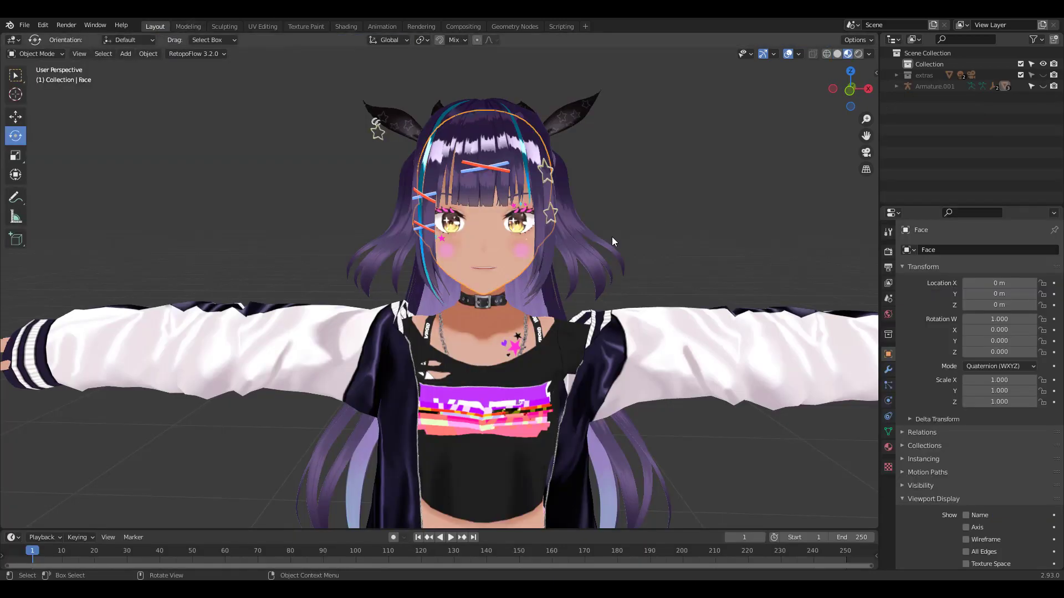
# Step: Select the Hair001 mesh and enter Texture Paint with the fringe in view
pyautogui.moveTo(609, 238)
pyautogui.mouseDown(button='middle')
pyautogui.moveTo(603, 215)
pyautogui.moveTo(591, 231)
pyautogui.mouseUp(button='middle')
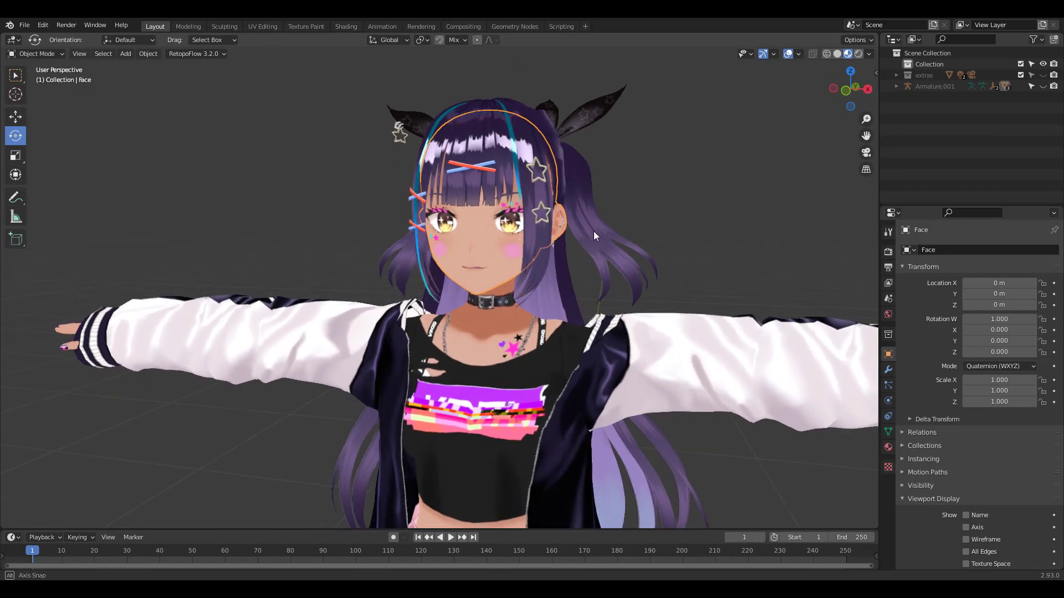
pyautogui.scroll(-4, 592, 231)
pyautogui.moveTo(594, 275); pyautogui.dragTo(558, 171, button='middle')
pyautogui.scroll(2, 571, 146)
pyautogui.click(525, 181)
pyautogui.scroll(3, 627, 220)
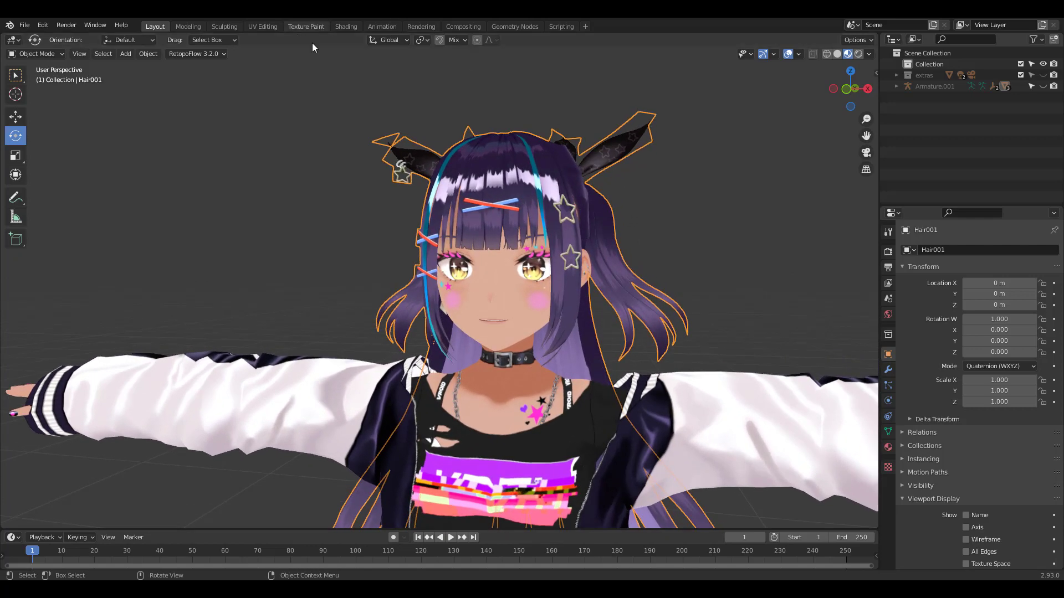
pyautogui.click(306, 26)
pyautogui.moveTo(651, 144)
pyautogui.keyDown('ctrl'); pyautogui.mouseDown(button='middle')
pyautogui.moveTo(659, 132)
pyautogui.moveTo(691, 204)
pyautogui.moveTo(729, 235)
pyautogui.mouseUp(button='middle'); pyautogui.keyUp('ctrl')
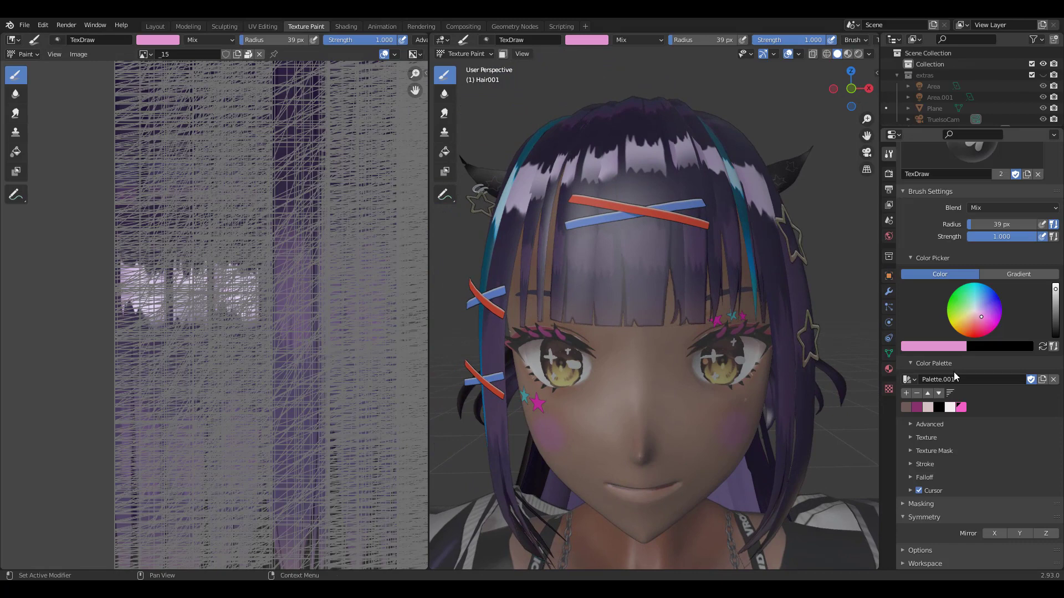
# Step: Choose a lime green colour, shrink the brush to 14 px, and paint the red hair clips green
pyautogui.click(957, 315)
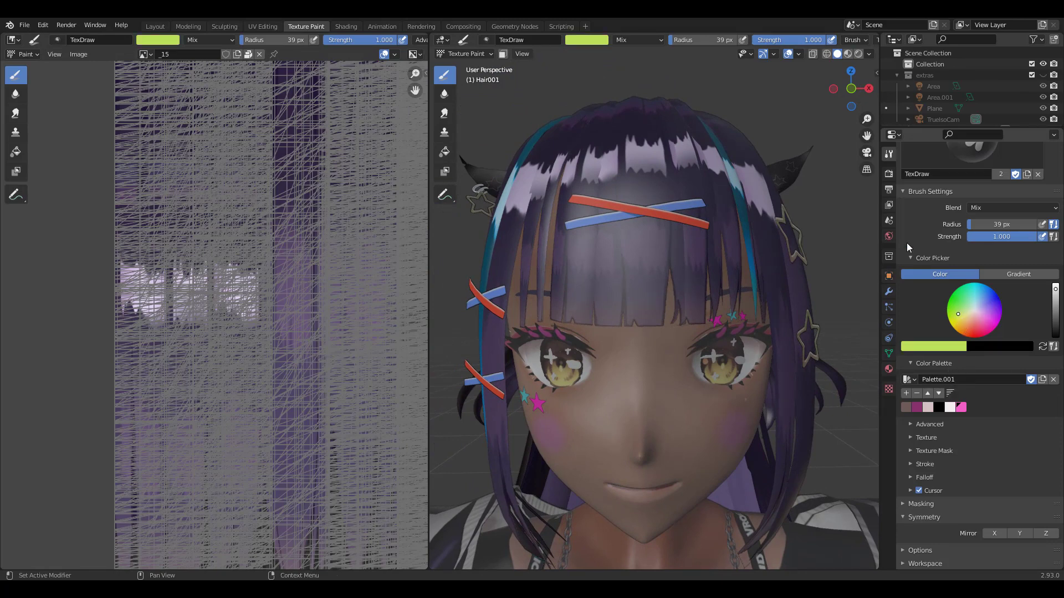
pyautogui.scroll(2, 621, 208)
pyautogui.press('f')
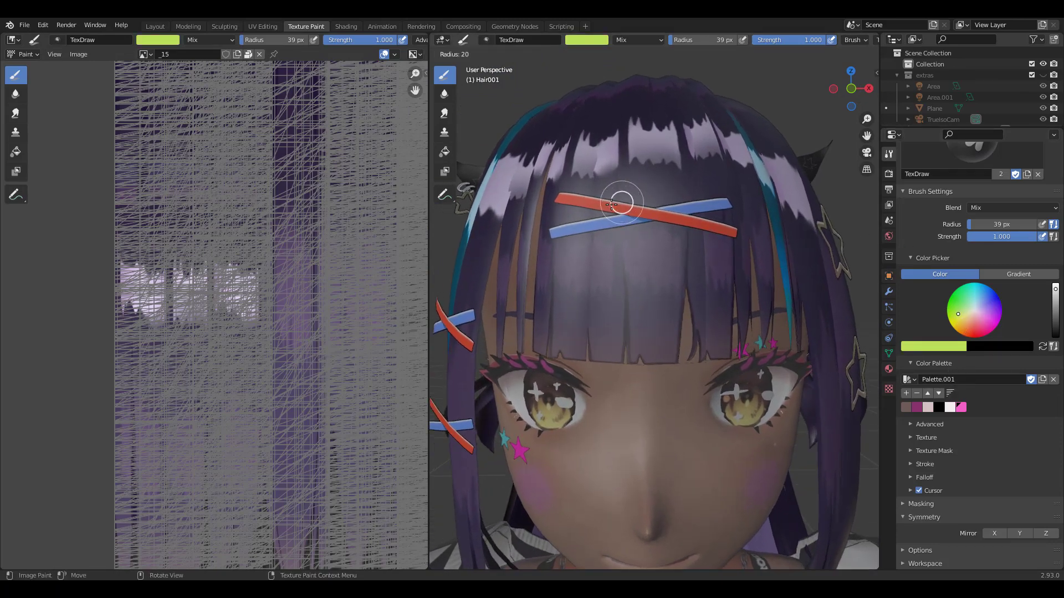
pyautogui.click(610, 202)
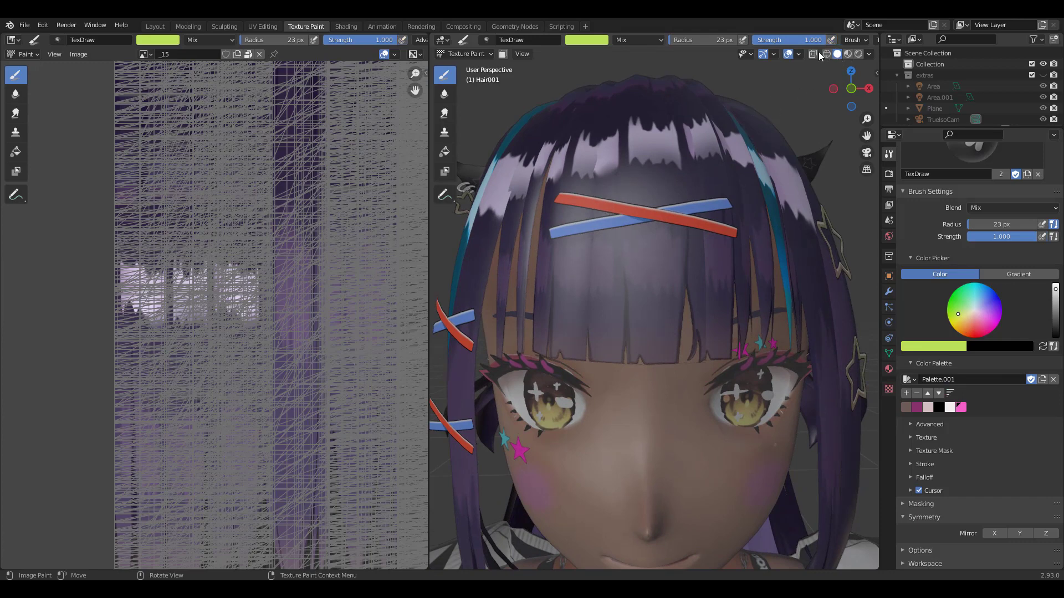
pyautogui.press('f')
pyautogui.click(580, 201)
pyautogui.press('f')
pyautogui.click(580, 201)
pyautogui.hotkey('ctrl', 'z')
pyautogui.moveTo(612, 207); pyautogui.dragTo(732, 232)
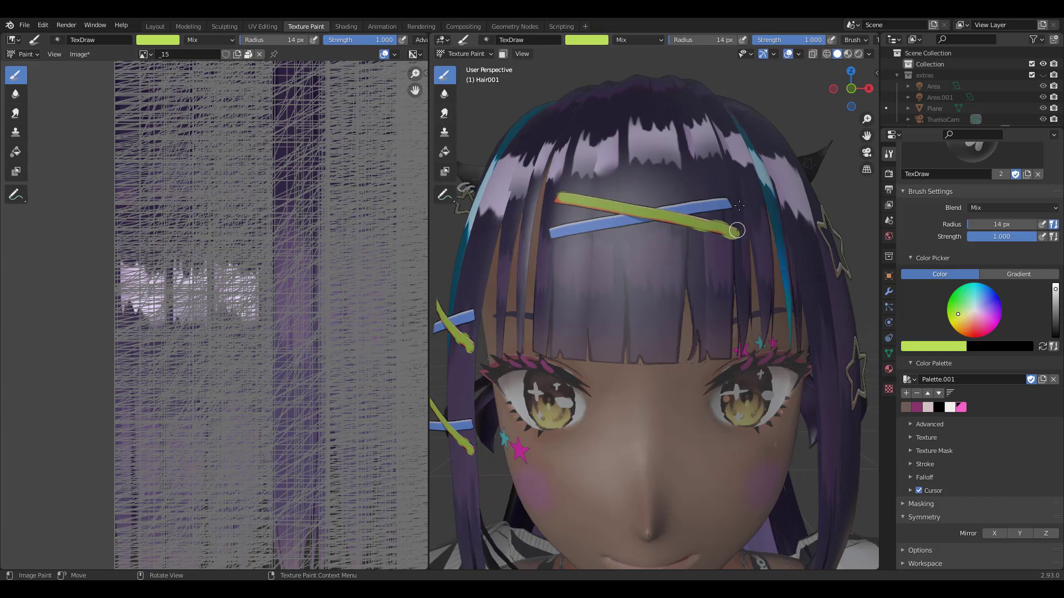
pyautogui.scroll(-8, 642, 93)
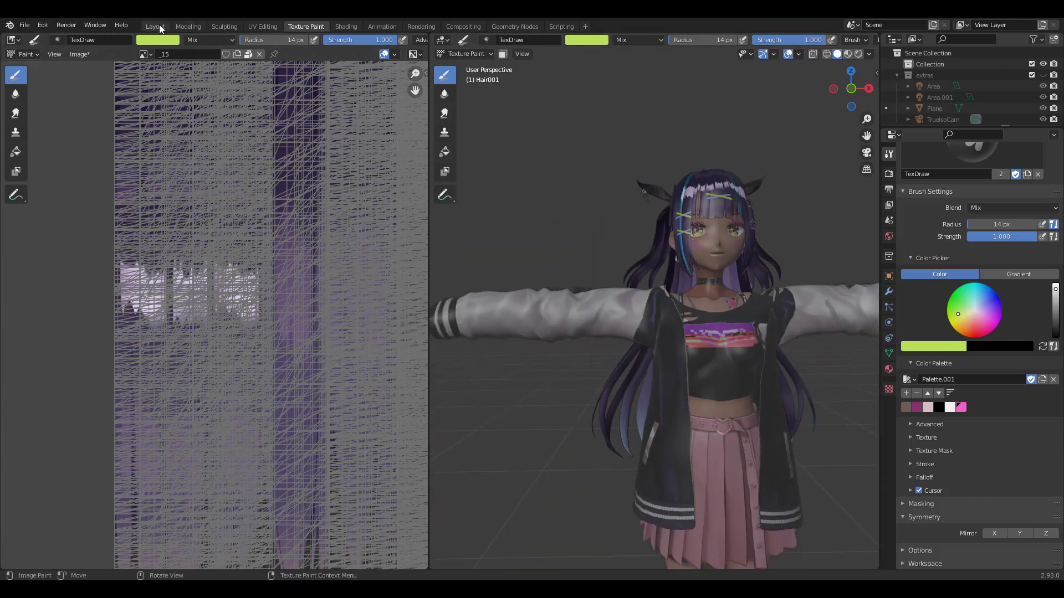
# Step: Return to the Layout workspace and unhide Armature.001 from the outliner
pyautogui.click(161, 25)
pyautogui.scroll(-5, 636, 218)
pyautogui.moveTo(636, 218)
pyautogui.mouseDown(button='middle')
pyautogui.moveTo(687, 198)
pyautogui.moveTo(677, 221)
pyautogui.moveTo(621, 217)
pyautogui.mouseUp(button='middle')
pyautogui.scroll(4, 600, 202)
pyautogui.moveTo(620, 175); pyautogui.dragTo(588, 228, button='middle')
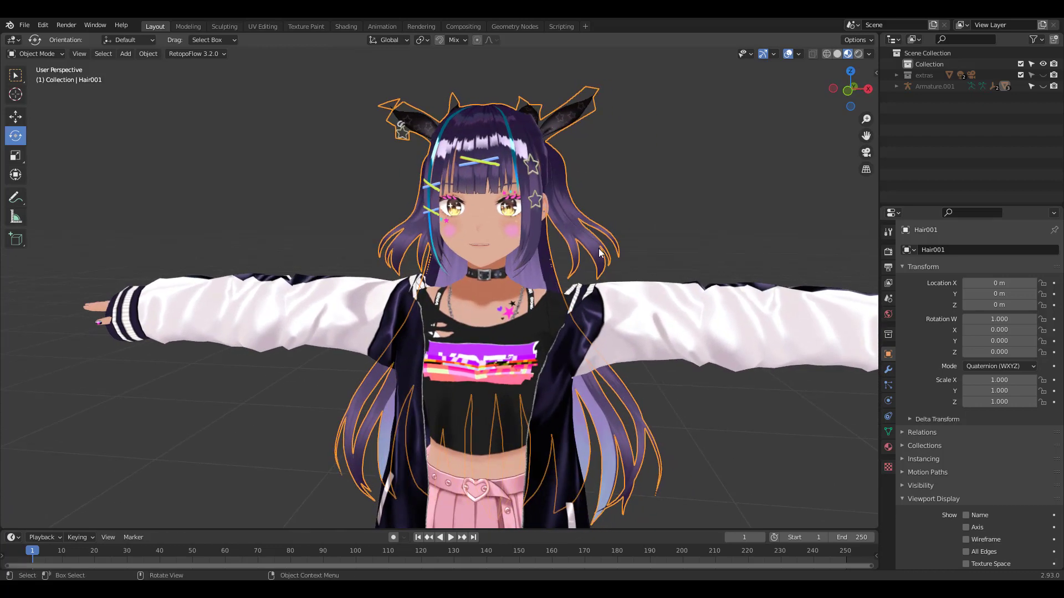
pyautogui.click(723, 231)
pyautogui.scroll(-3, 713, 211)
pyautogui.scroll(-3, 633, 159)
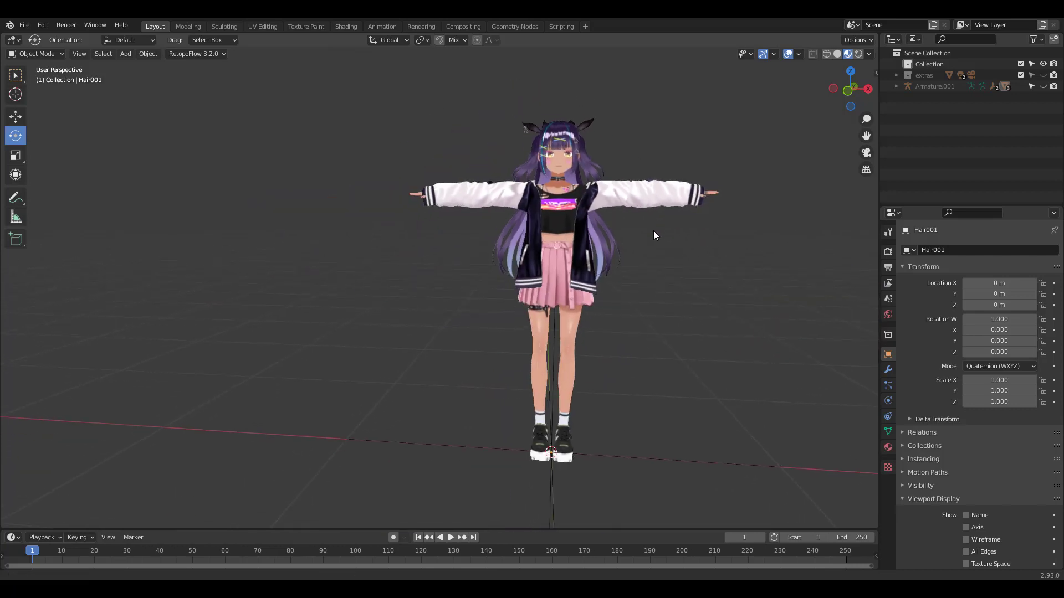
pyautogui.click(1043, 85)
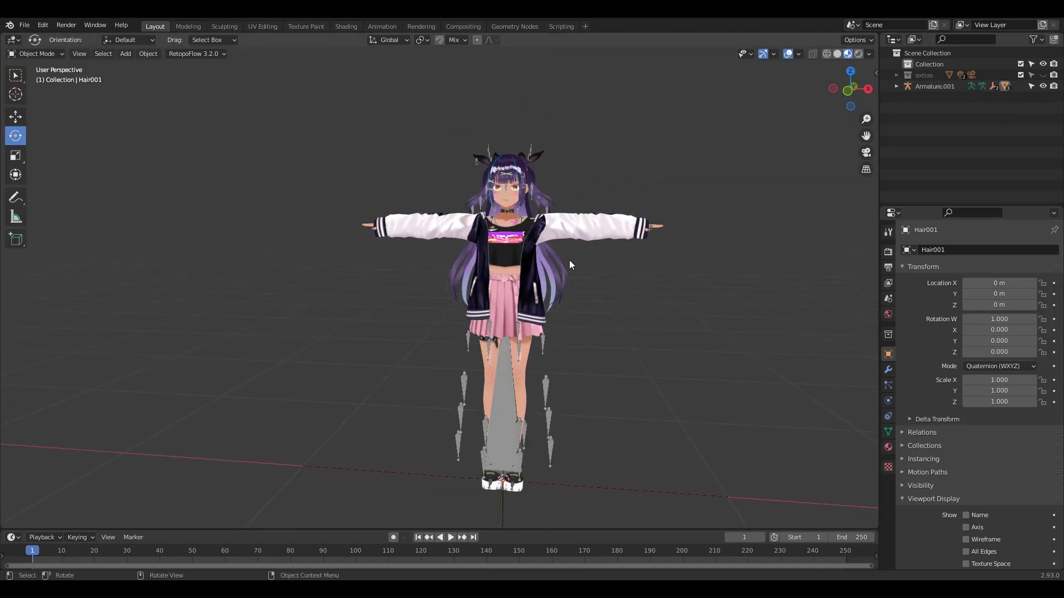
# Step: Select the armature and enable Viewport Display > In Front so bones show over the mesh
pyautogui.scroll(2, 573, 256)
pyautogui.click(542, 441)
pyautogui.scroll(-2, 906, 478)
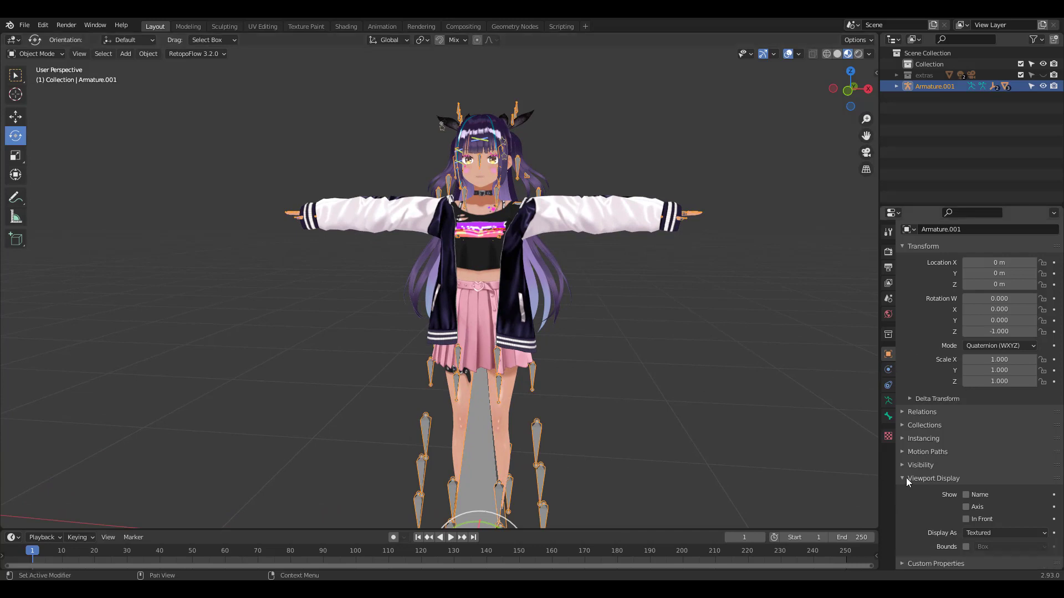
pyautogui.click(905, 467)
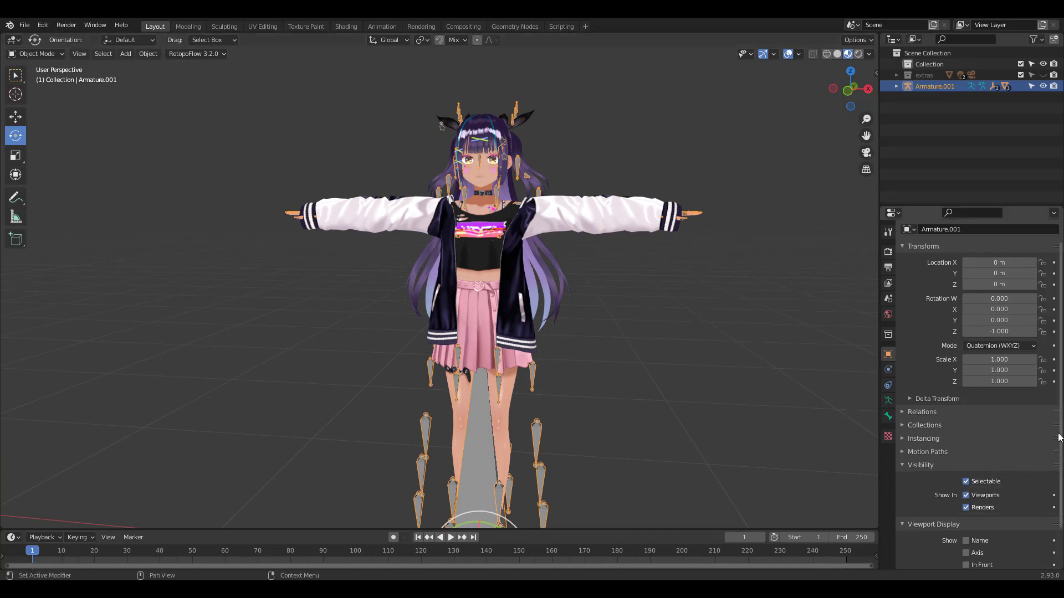
pyautogui.scroll(-3, 1023, 468)
pyautogui.click(967, 519)
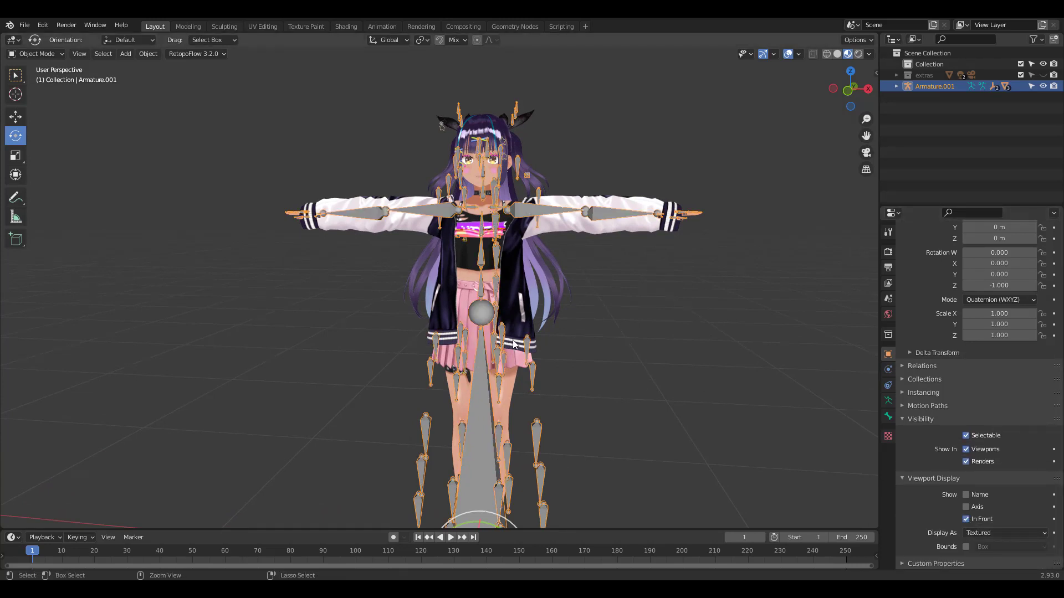
pyautogui.scroll(1, 511, 326)
pyautogui.keyDown('shift'); pyautogui.moveTo(542, 335); pyautogui.dragTo(544, 237, button='middle'); pyautogui.keyUp('shift')
pyautogui.moveTo(574, 250)
pyautogui.mouseDown(button='middle')
pyautogui.moveTo(679, 238)
pyautogui.moveTo(544, 290)
pyautogui.moveTo(576, 271)
pyautogui.mouseUp(button='middle')
pyautogui.keyDown('shift'); pyautogui.moveTo(548, 154); pyautogui.dragTo(528, 277, button='middle'); pyautogui.keyUp('shift')
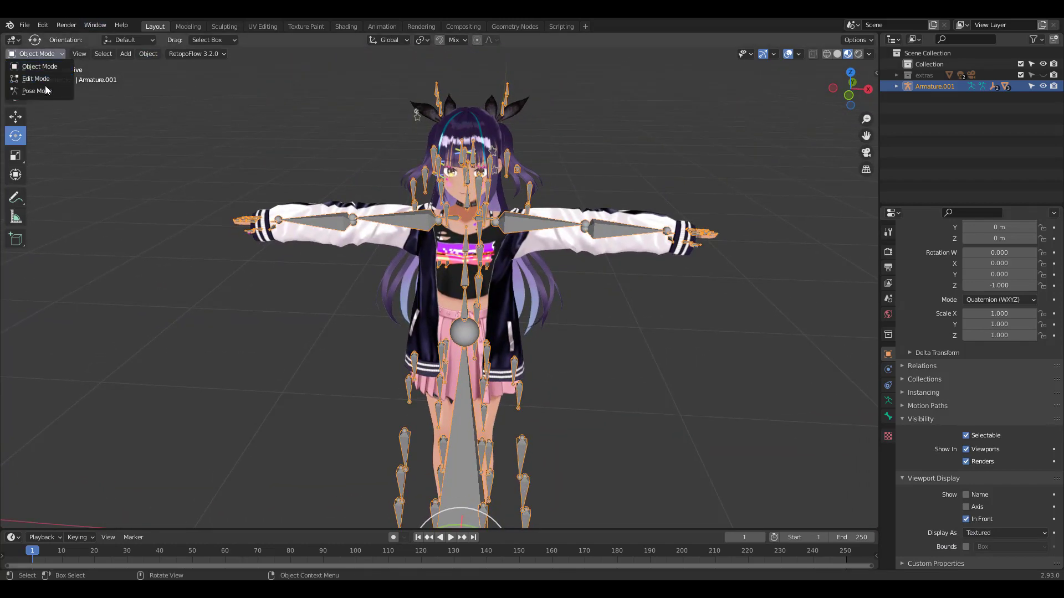
# Step: Enter Pose Mode and rotate the left upper arm and forearm downward
pyautogui.click(44, 91)
pyautogui.scroll(3, 580, 280)
pyautogui.keyDown('shift'); pyautogui.moveTo(577, 332); pyautogui.dragTo(573, 283, button='middle'); pyautogui.keyUp('shift')
pyautogui.keyDown('shift'); pyautogui.moveTo(548, 142); pyautogui.dragTo(544, 179, button='middle'); pyautogui.keyUp('shift')
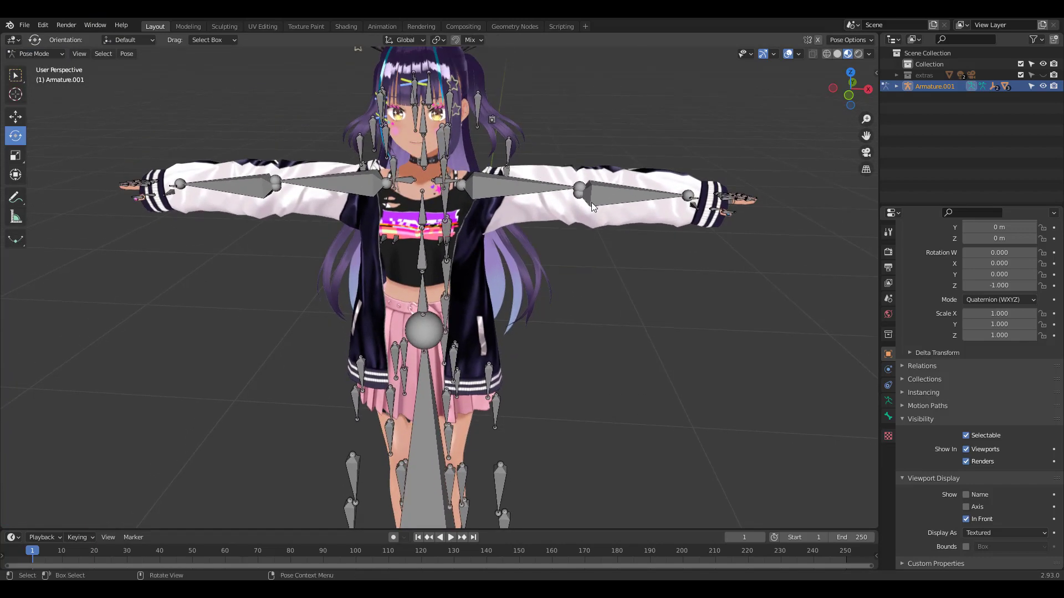
pyautogui.click(523, 188)
pyautogui.moveTo(500, 168); pyautogui.dragTo(501, 200)
pyautogui.click(582, 307)
pyautogui.moveTo(568, 285); pyautogui.dragTo(580, 267)
pyautogui.moveTo(590, 235); pyautogui.dragTo(626, 222, button='middle')
# Step: Tilt the head at neck bone J_Bip_C_Neck about 9.9°, then hide the Root bone
pyautogui.scroll(2, 540, 148)
pyautogui.moveTo(556, 215); pyautogui.dragTo(464, 224, button='middle')
pyautogui.click(482, 221)
pyautogui.moveTo(465, 224); pyautogui.dragTo(502, 260)
pyautogui.moveTo(509, 223); pyautogui.dragTo(498, 210)
pyautogui.scroll(-3, 587, 260)
pyautogui.moveTo(583, 269); pyautogui.dragTo(431, 327, button='middle')
pyautogui.click(443, 355)
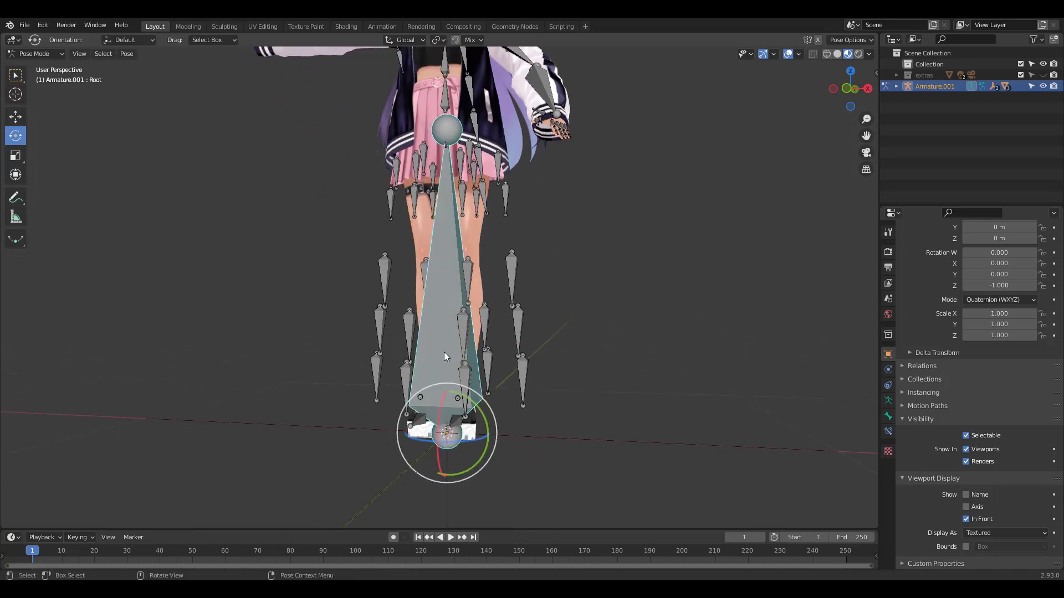
pyautogui.press('h')
pyautogui.moveTo(561, 315); pyautogui.dragTo(458, 387, button='middle')
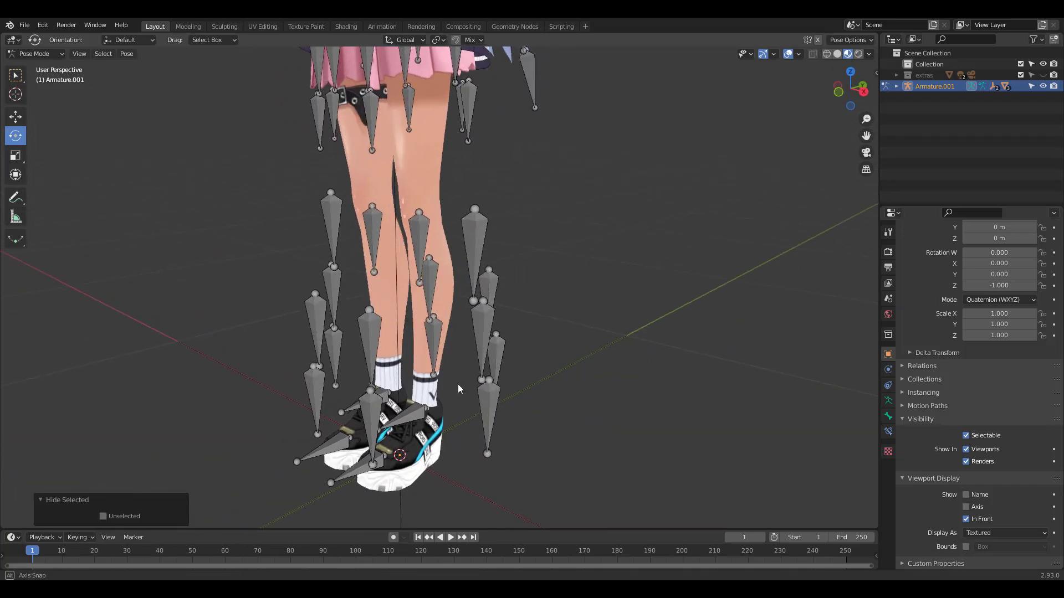
# Step: Bend the left lower leg (J_Bip_L_LowerLeg) back at the knee
pyautogui.click(423, 240)
pyautogui.moveTo(516, 255); pyautogui.dragTo(450, 237, button='middle')
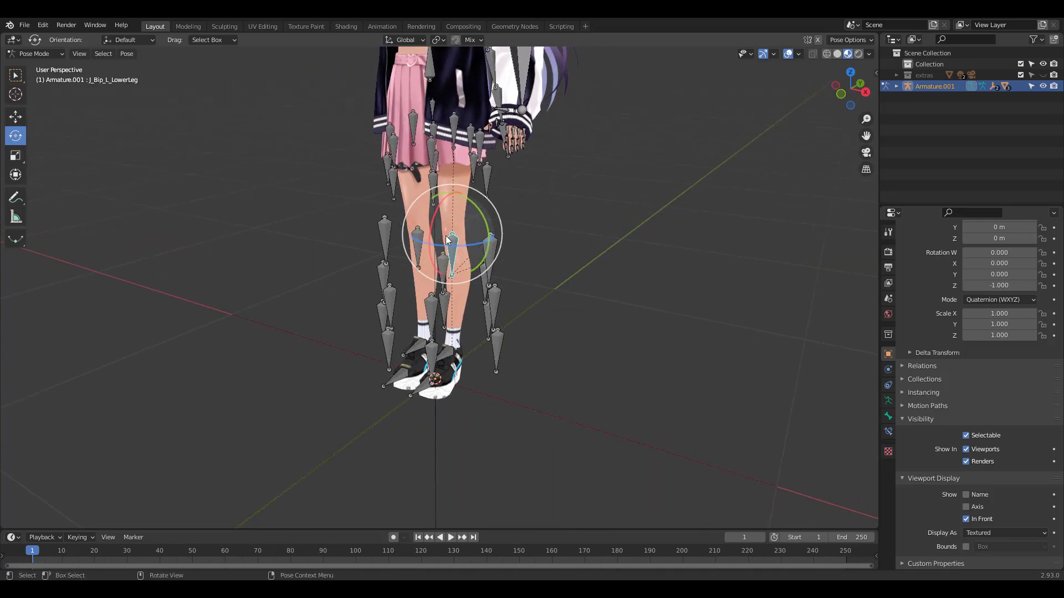
pyautogui.moveTo(450, 235); pyautogui.dragTo(423, 236)
# Step: Tilt the left foot bone about 35 degrees with a slight sideways turn
pyautogui.moveTo(534, 260); pyautogui.dragTo(527, 326, button='middle')
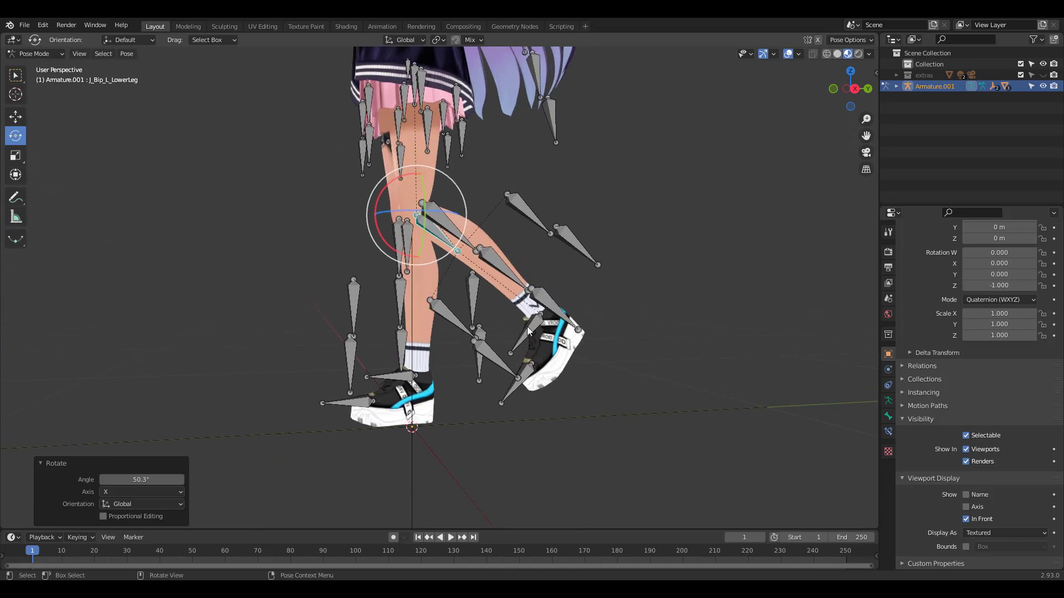
pyautogui.click(527, 328)
pyautogui.moveTo(507, 301); pyautogui.dragTo(504, 331)
pyautogui.moveTo(531, 324); pyautogui.dragTo(634, 313, button='middle')
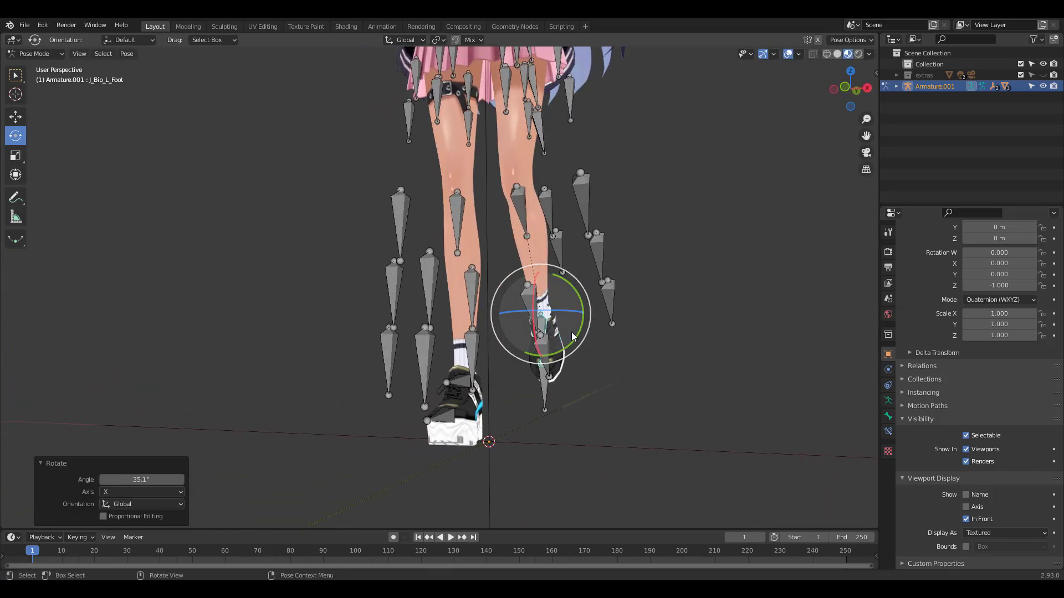
pyautogui.moveTo(567, 341); pyautogui.dragTo(576, 338)
pyautogui.hotkey('ctrl', 'z')
pyautogui.click(577, 339)
pyautogui.moveTo(577, 339); pyautogui.dragTo(478, 325, button='middle')
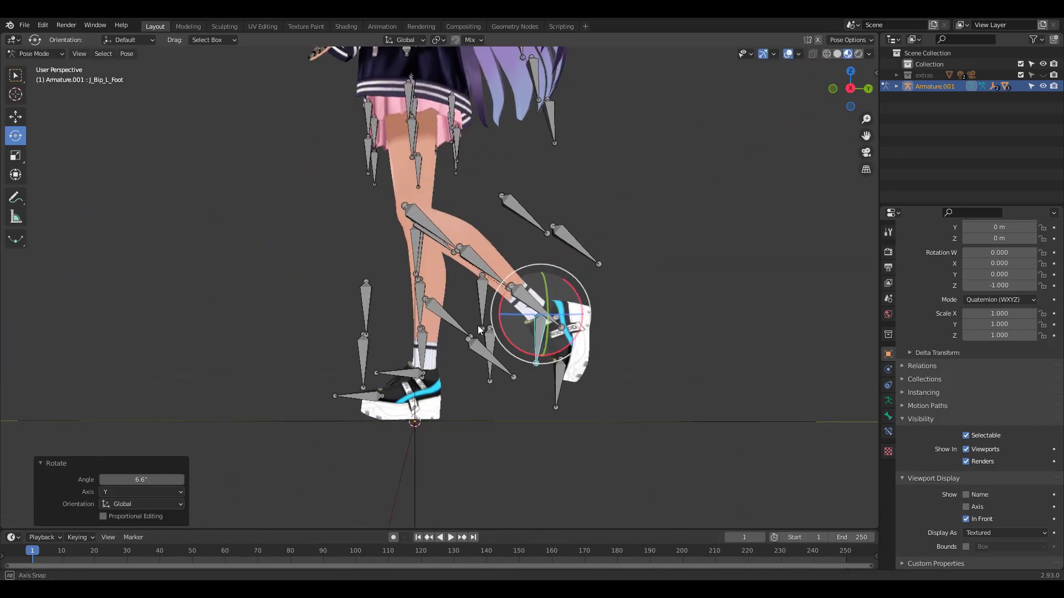
# Step: Bend the left toe bone (J_Bip_L_ToeBase) to −20.8°
pyautogui.click(557, 385)
pyautogui.press('r')
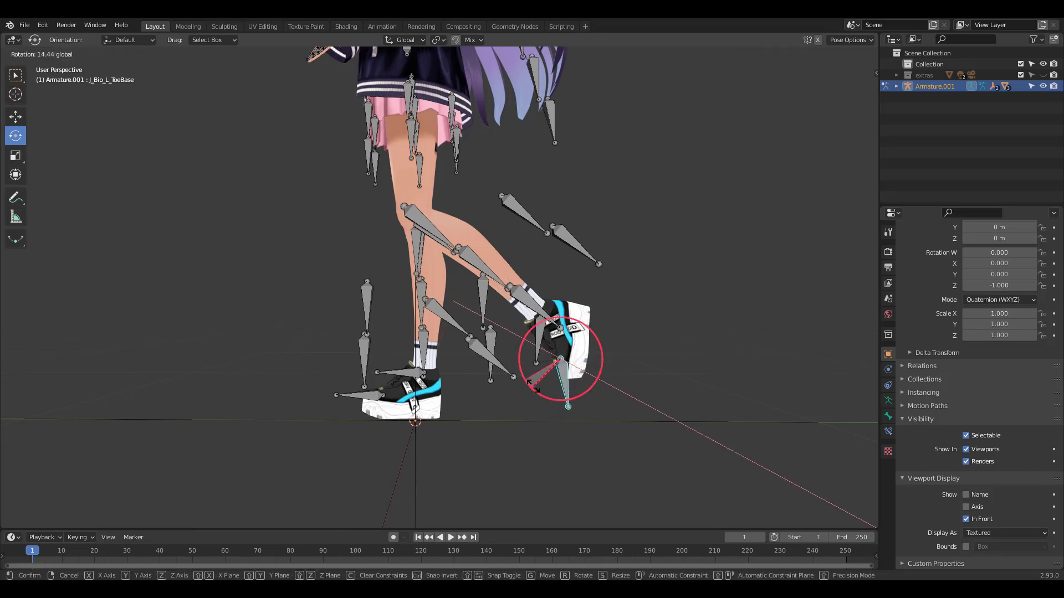
pyautogui.click(509, 355)
pyautogui.moveTo(509, 355); pyautogui.dragTo(593, 324, button='middle')
# Step: Rotate the right upper arm down −61.9° so it hangs at her side
pyautogui.keyDown('shift'); pyautogui.moveTo(565, 185); pyautogui.dragTo(549, 383, button='middle'); pyautogui.keyUp('shift')
pyautogui.scroll(-5, 551, 311)
pyautogui.moveTo(549, 382); pyautogui.dragTo(587, 380, button='middle')
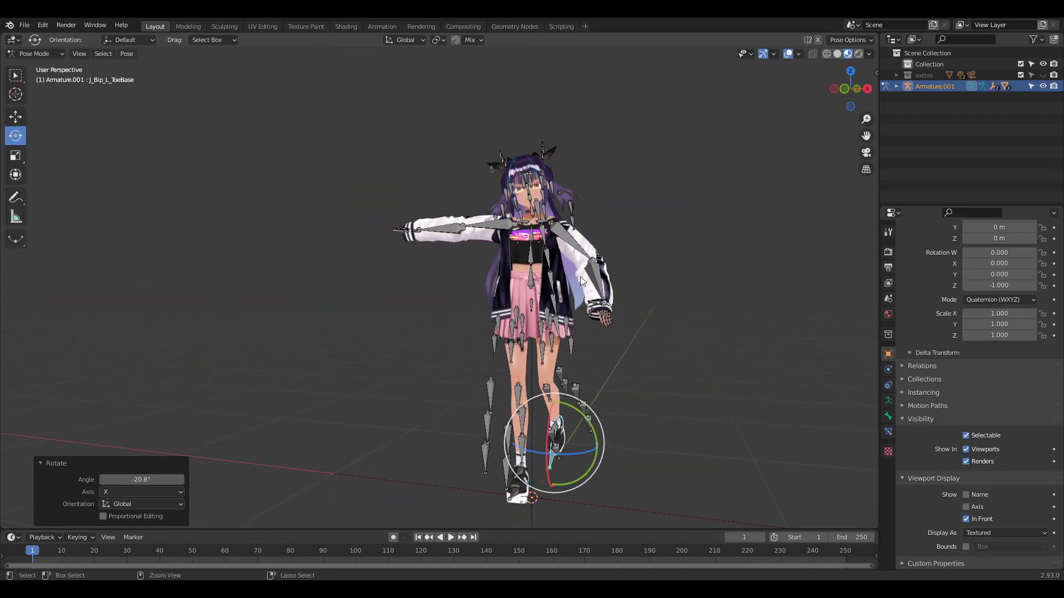
pyautogui.scroll(2, 580, 277)
pyautogui.click(459, 217)
pyautogui.moveTo(458, 217); pyautogui.dragTo(537, 209, button='middle')
pyautogui.moveTo(474, 180); pyautogui.dragTo(464, 233)
pyautogui.moveTo(576, 202); pyautogui.dragTo(549, 206, button='middle')
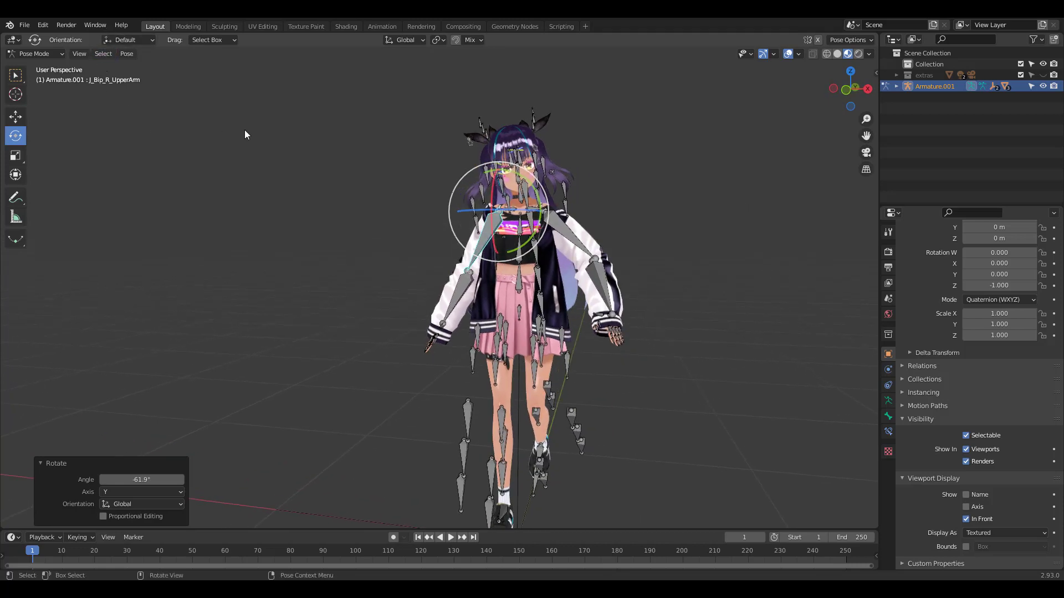
pyautogui.click(576, 240)
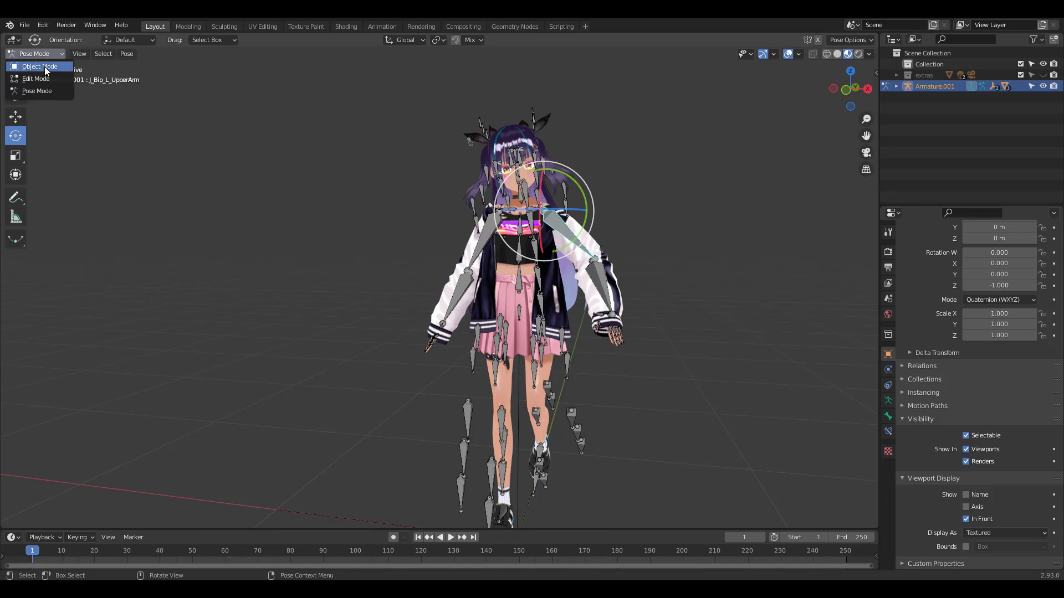
# Step: Switch to Object Mode and hide the armature, then orbit around the posed avatar
pyautogui.click(44, 67)
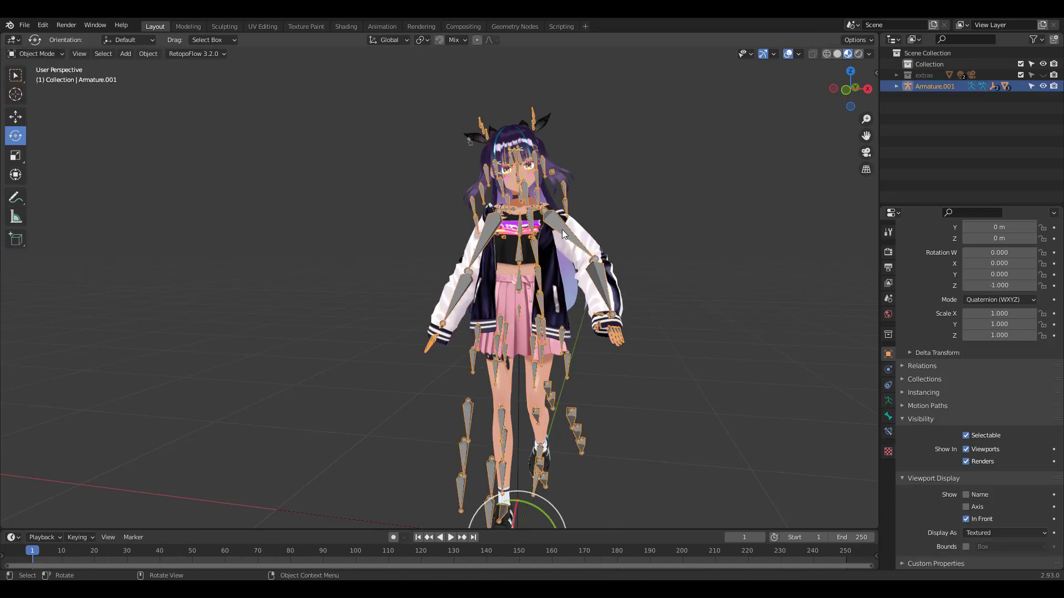
pyautogui.press('h')
pyautogui.scroll(3, 609, 227)
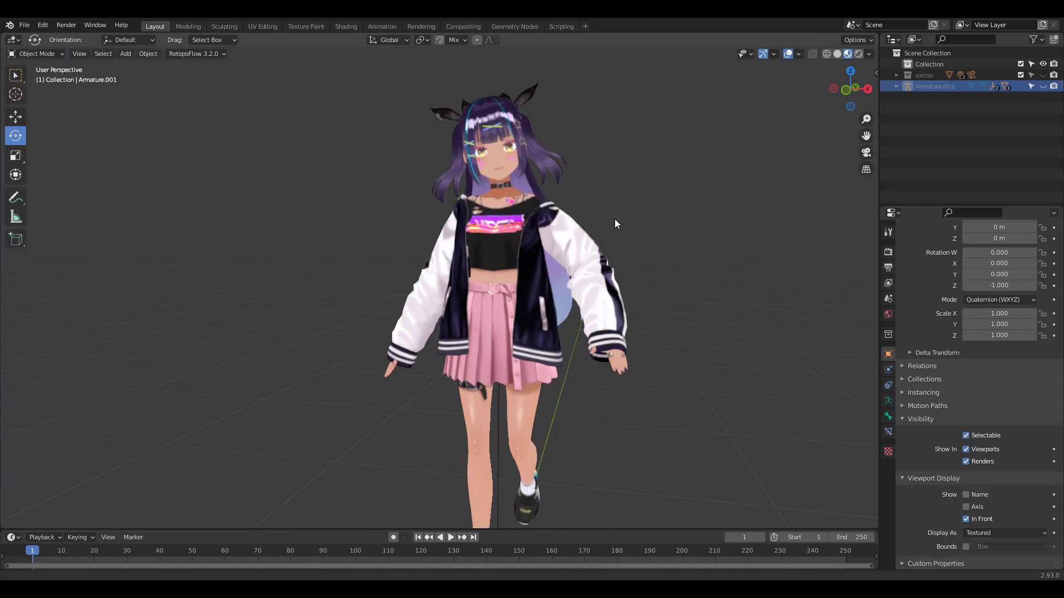
pyautogui.moveTo(608, 206); pyautogui.dragTo(603, 294, button='middle')
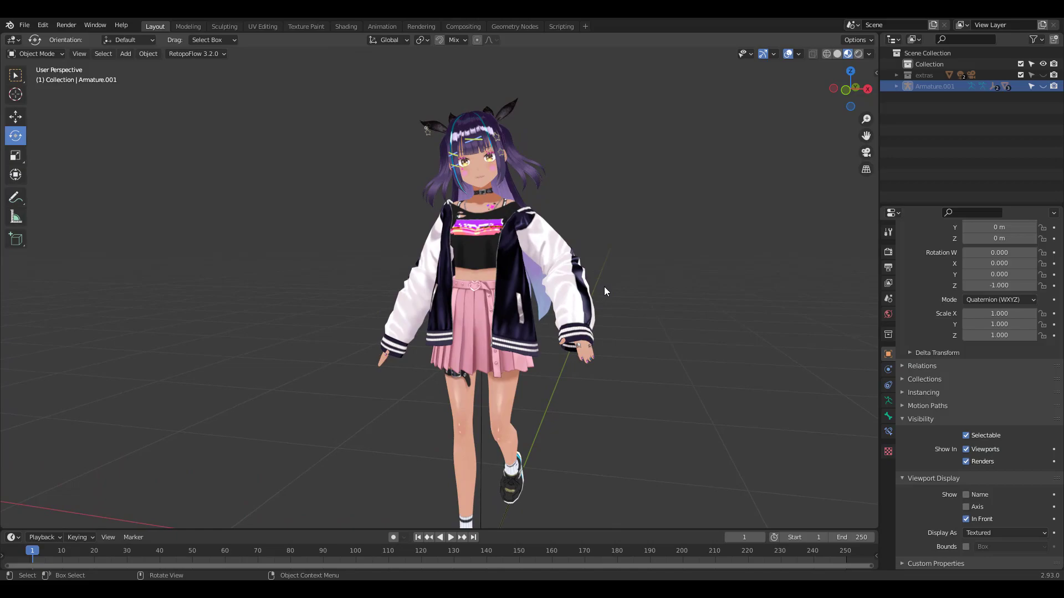